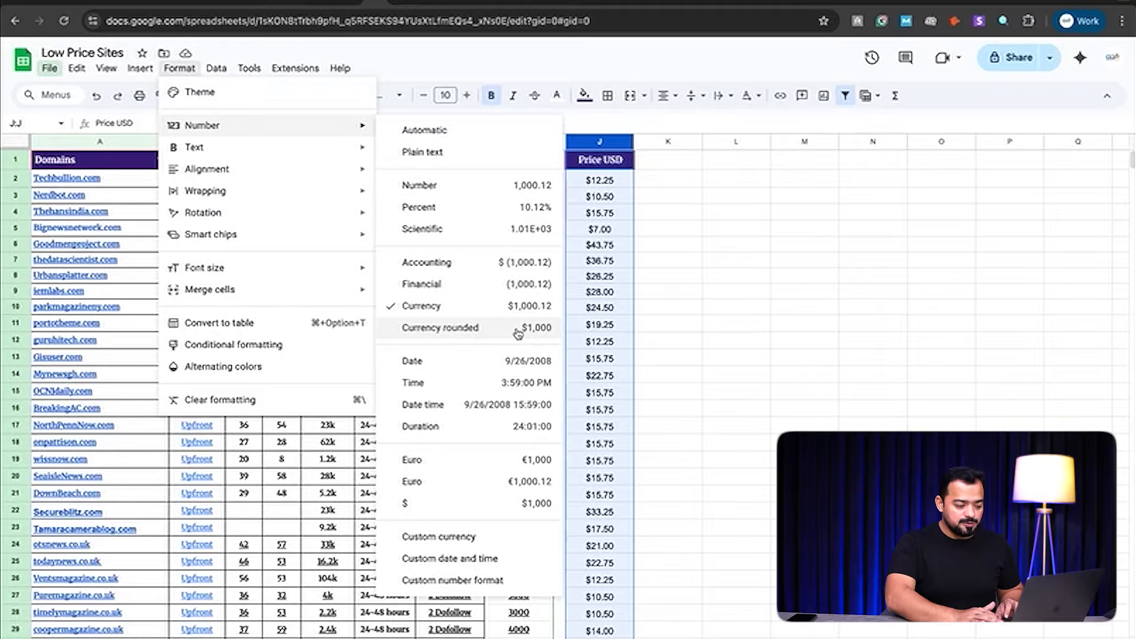
Step: Apply Currency rounded to Price USD so $12.25 shows as $12, comparing via undo and redo
click(519, 329)
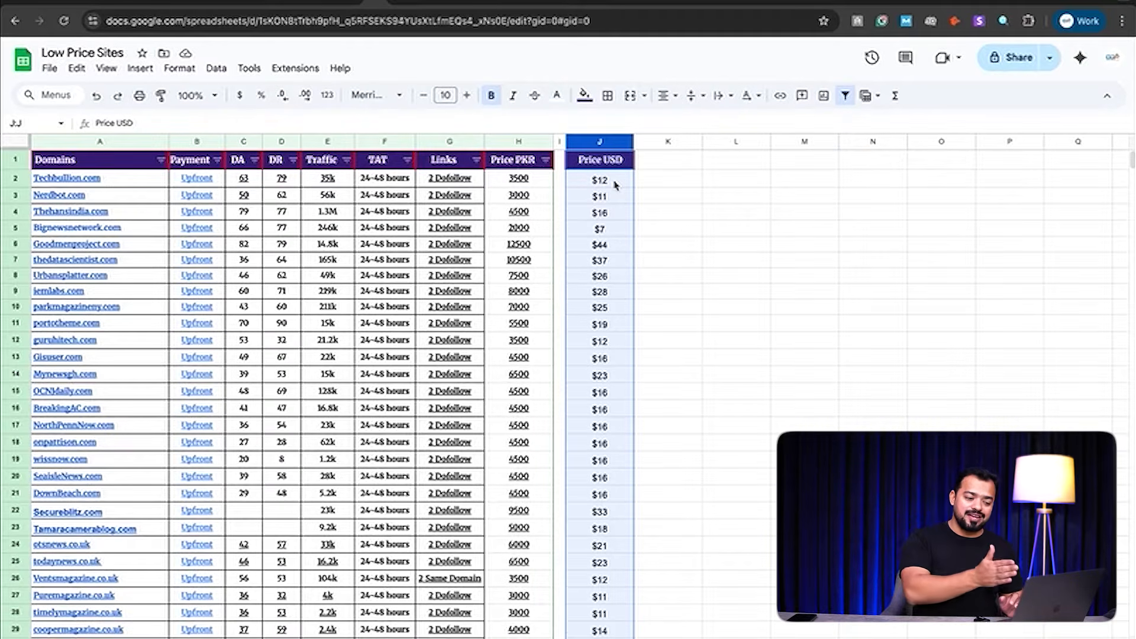
key(ctrl+shift+4)
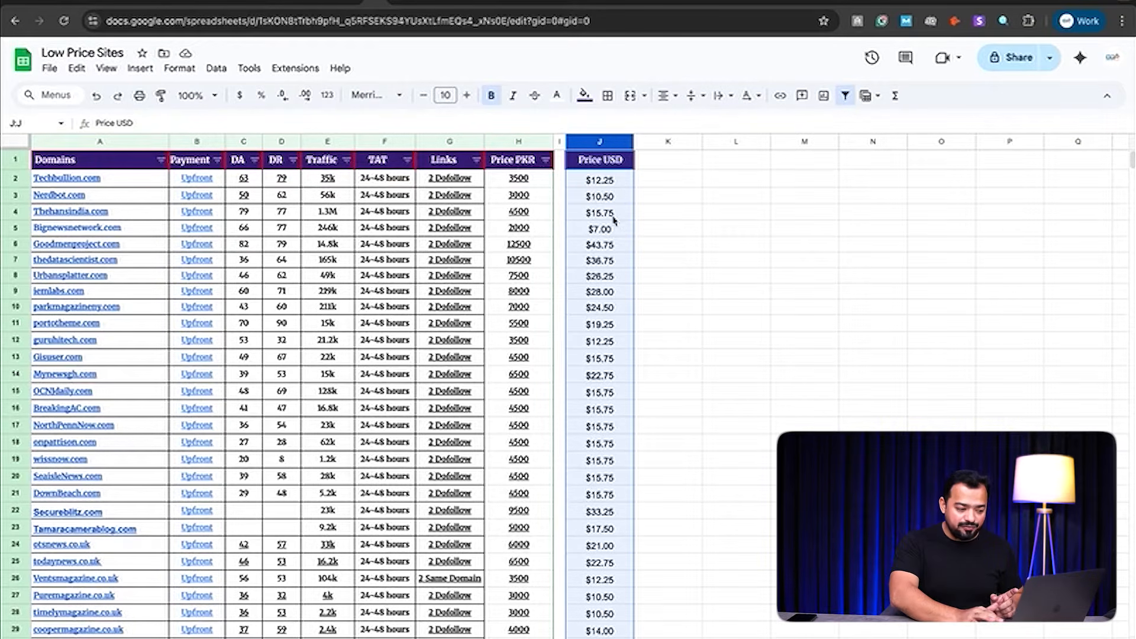
click(119, 99)
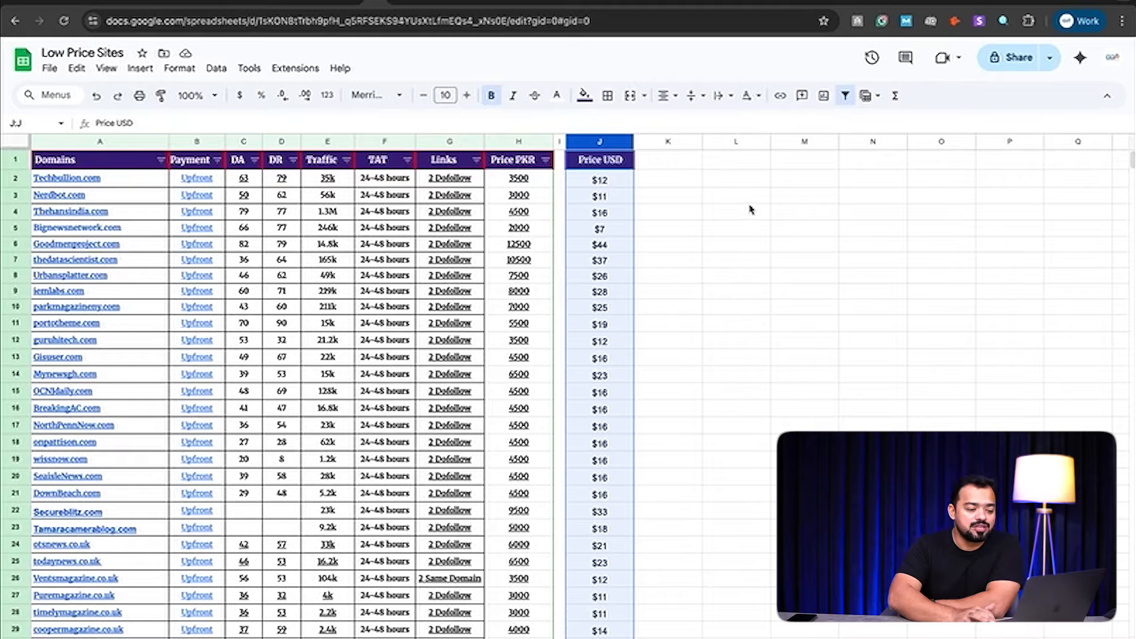
Step: Enter the formula =J2+10 in cell K2 to add $10 to the first price
click(666, 189)
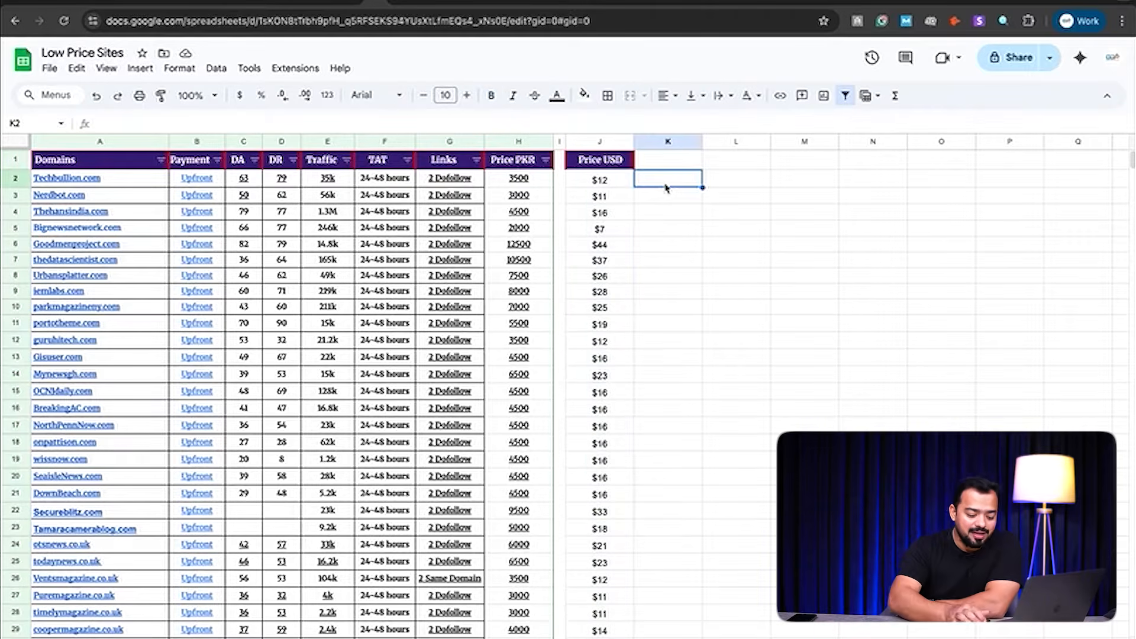
text(=)
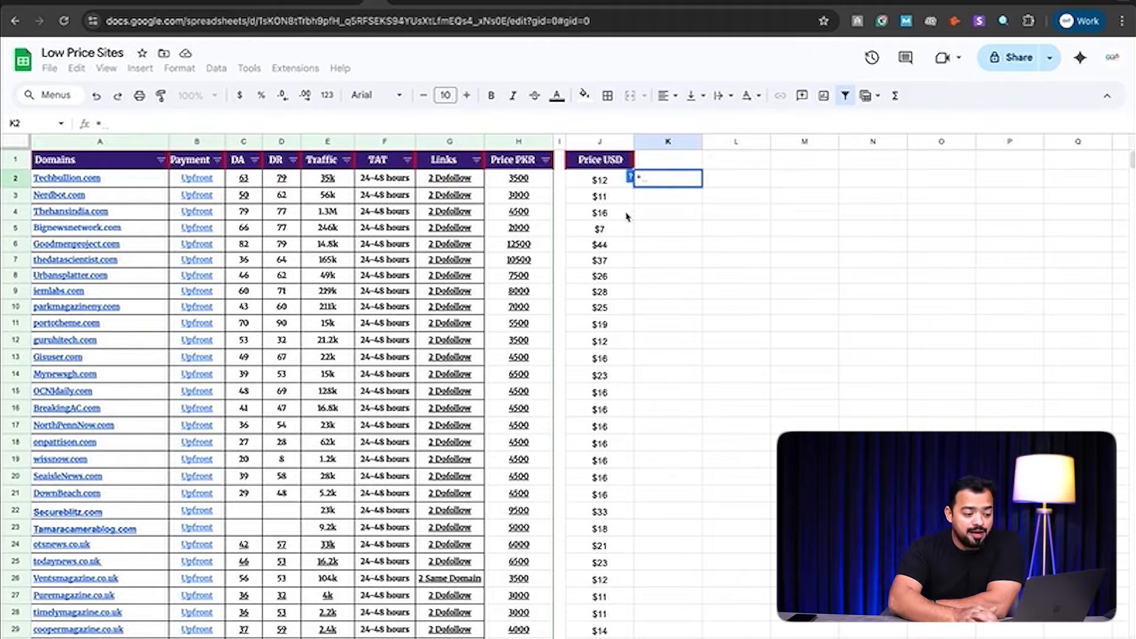
click(614, 185)
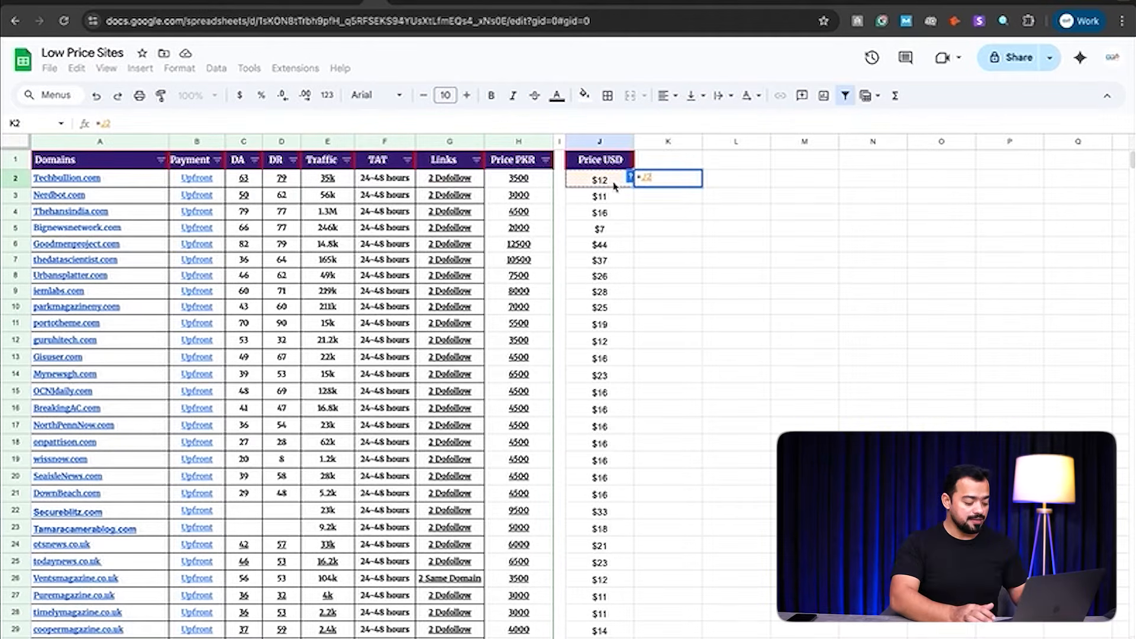
text(*)
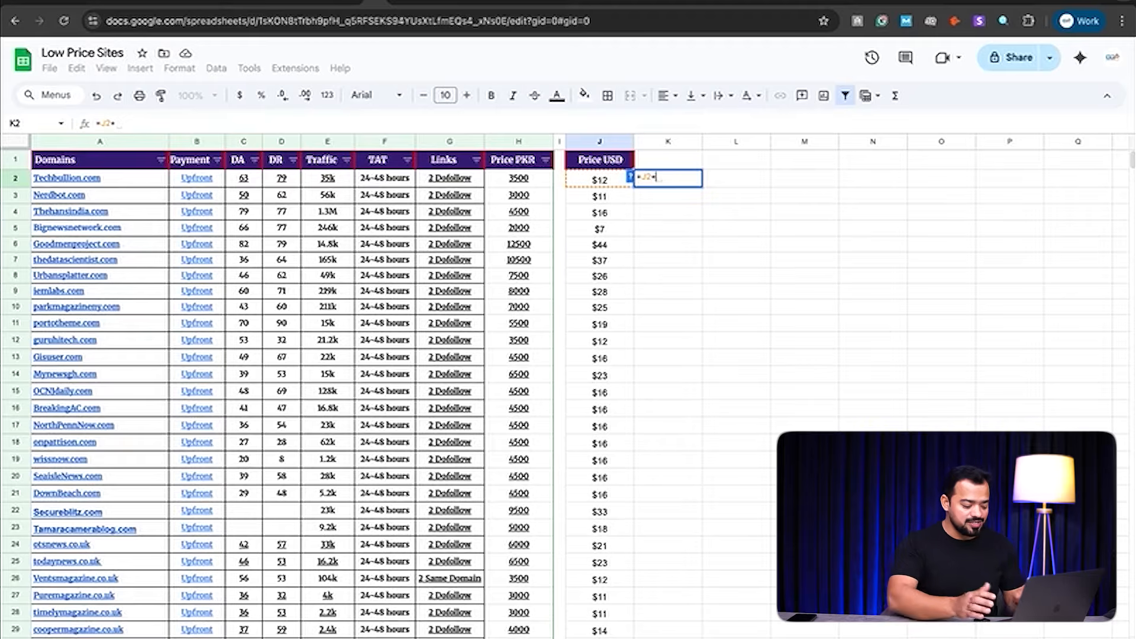
text(10)
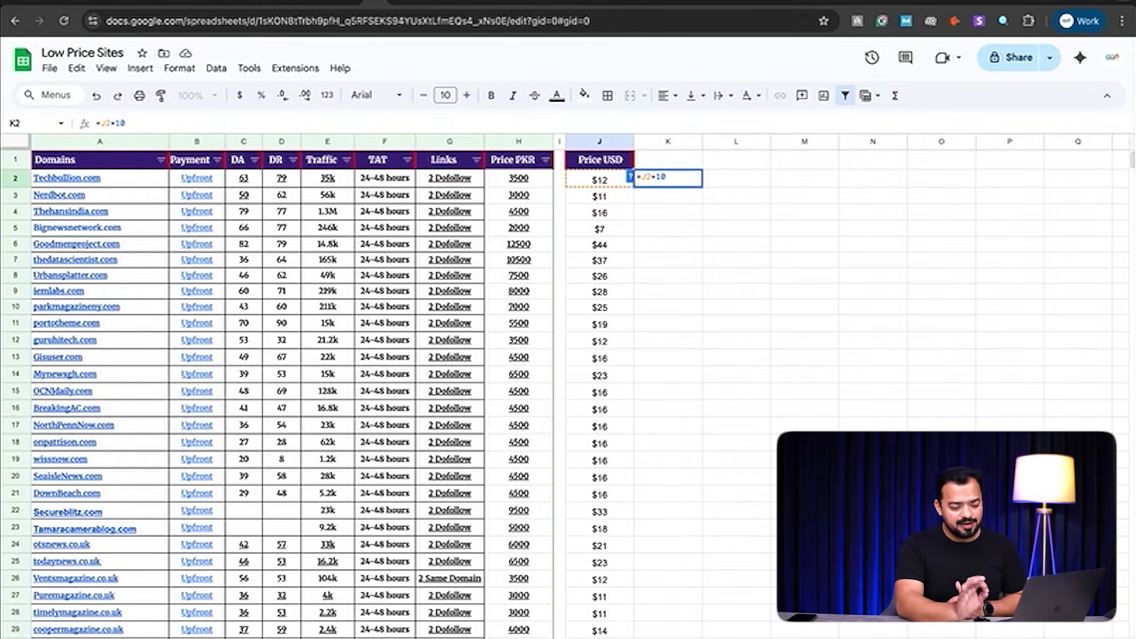
key(Return)
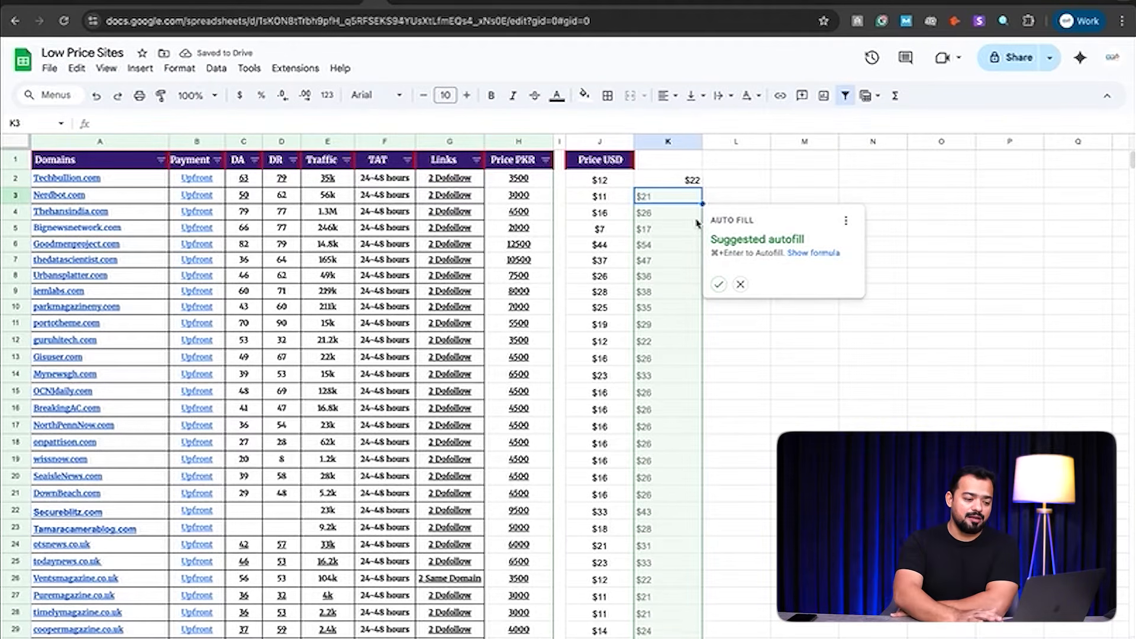
Step: Autofill the +$10 formula down column K, giving values like $22 beside $12
click(718, 285)
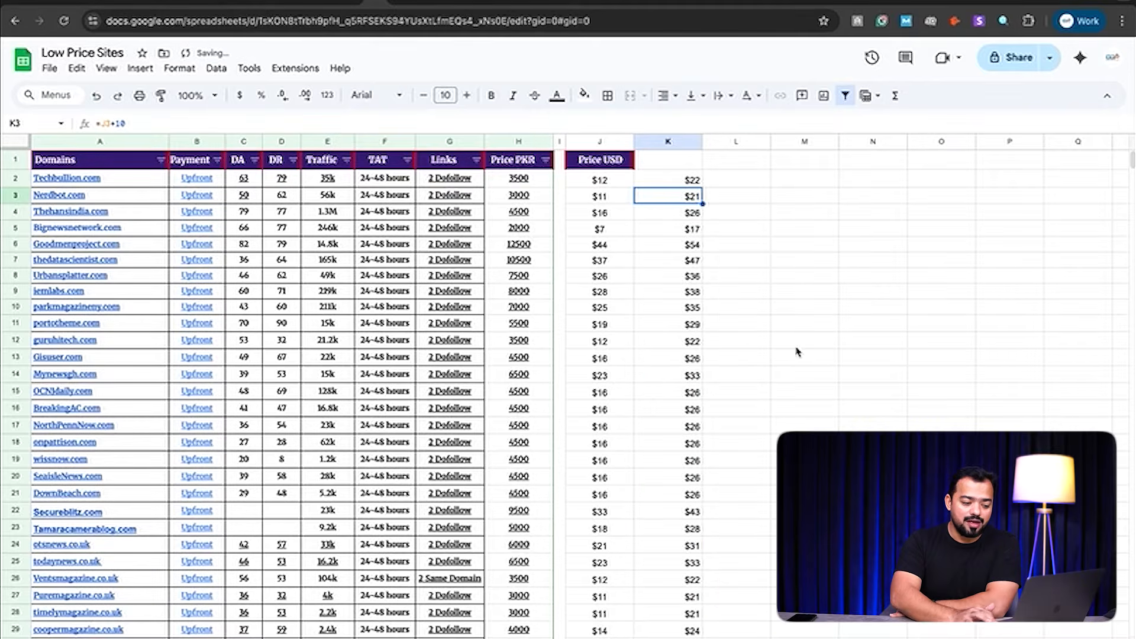
scroll(755, 350, down, 20)
scroll(755, 350, up, 20)
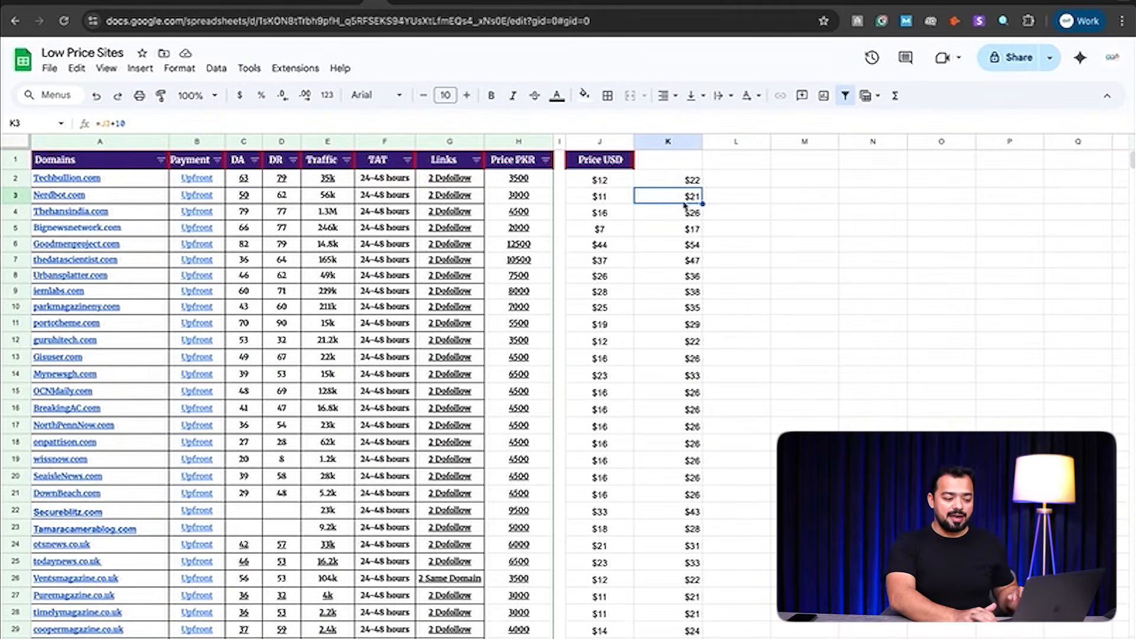
click(600, 141)
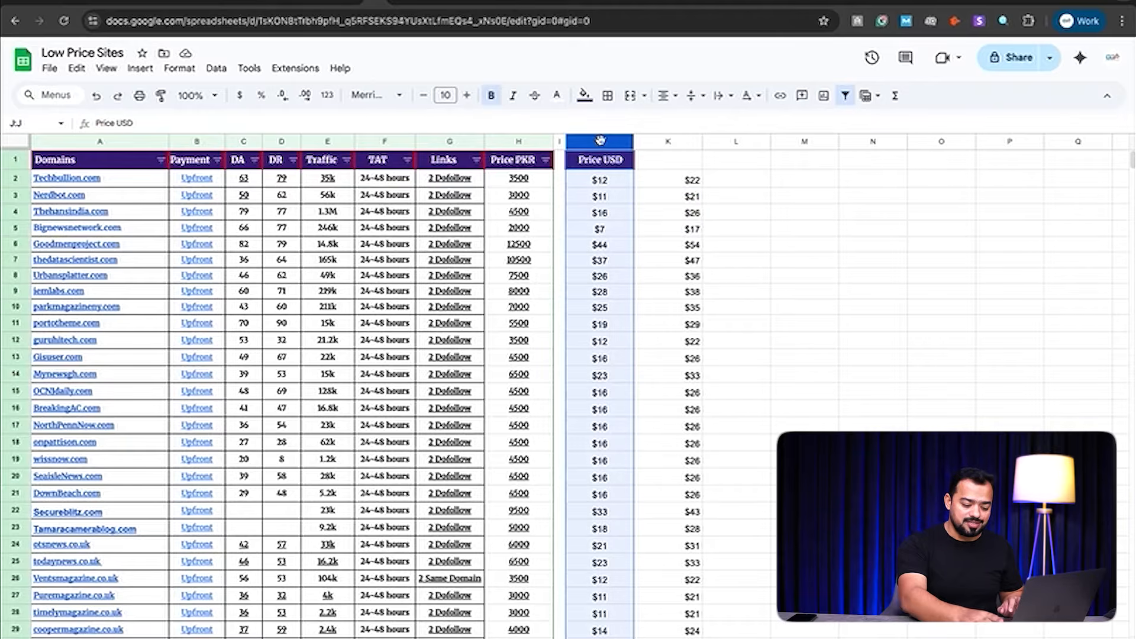
Step: Clear all the USD prices in column J from the first price downward
click(603, 178)
key(ctrl+shift+Down)
key(Delete)
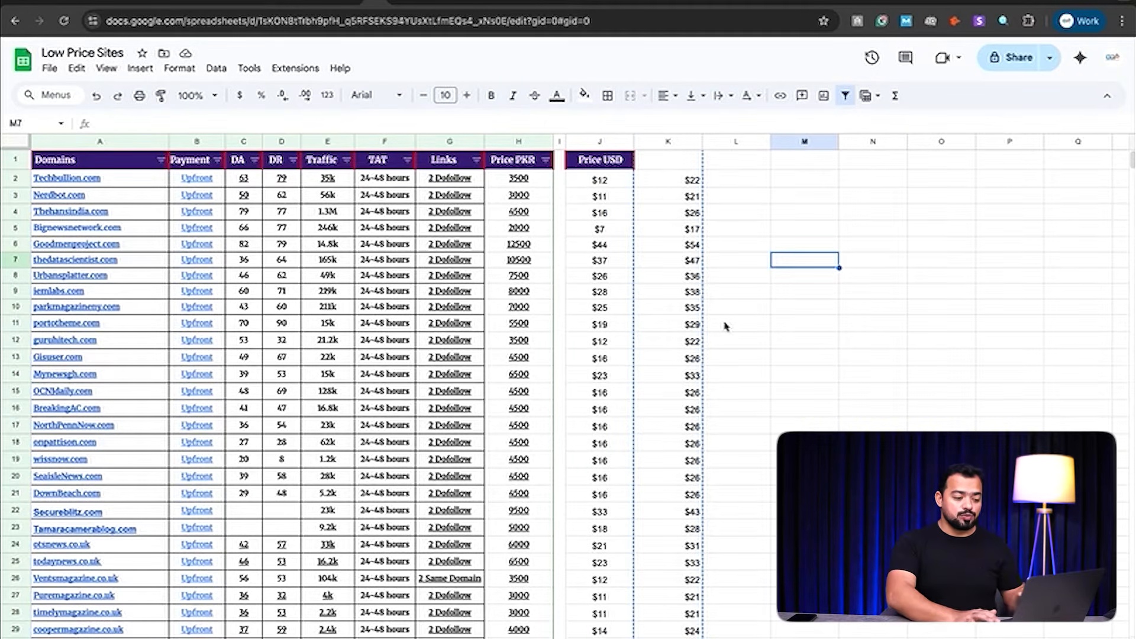
Step: Copy column K and paste values only into column L, showing $22, $21…
click(675, 141)
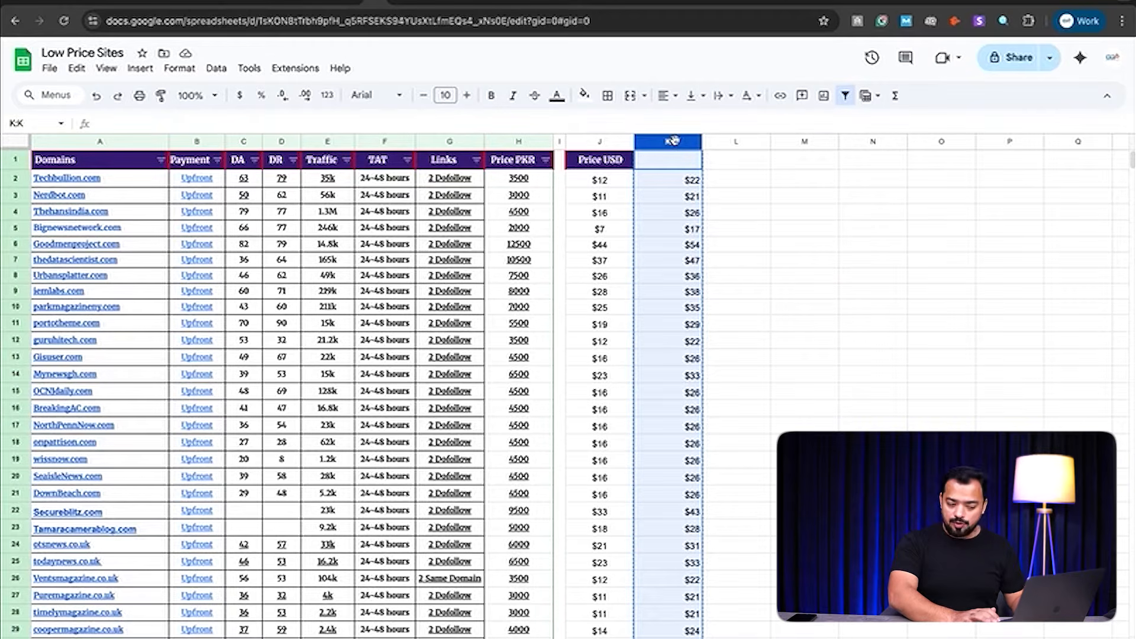
key(super+shift+v)
key(super+c)
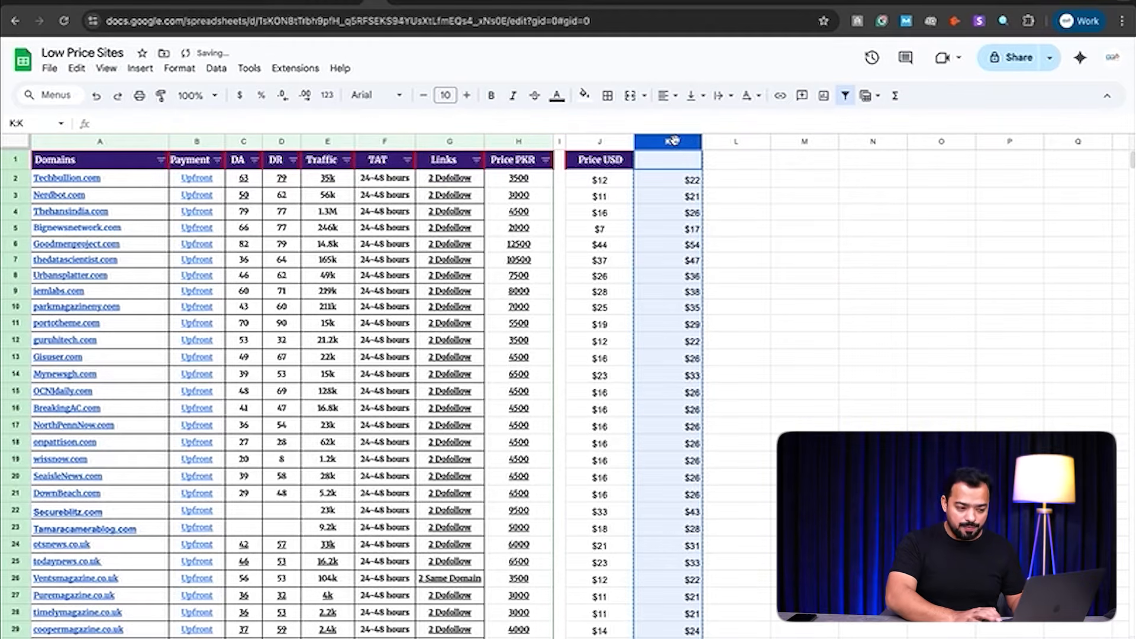
click(744, 141)
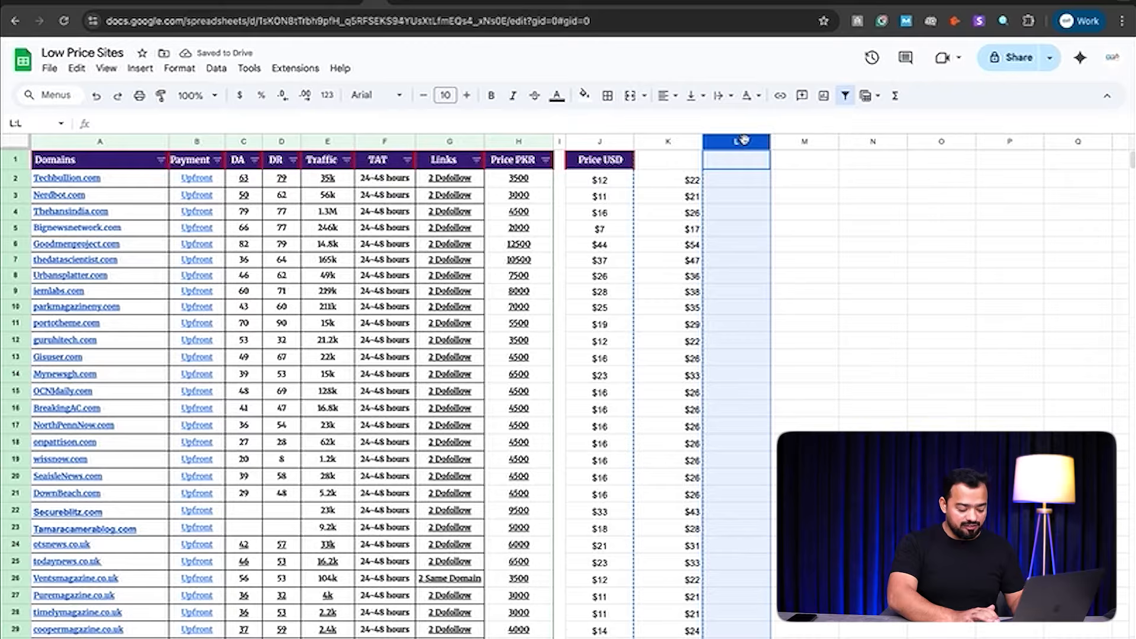
key(super+v)
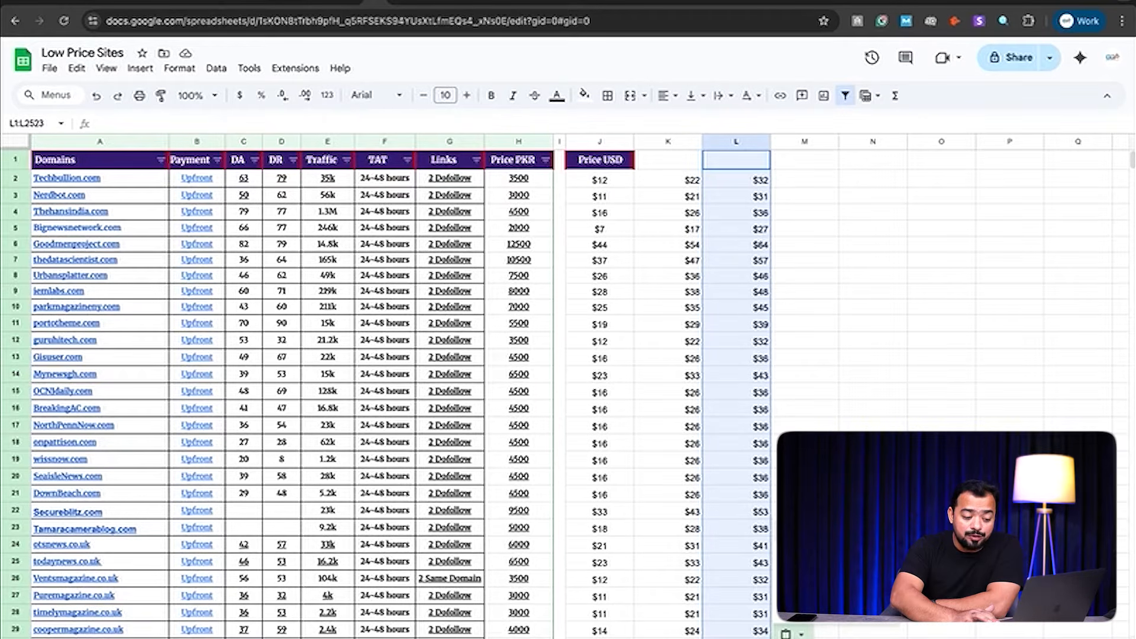
key(super+shift+v)
click(912, 217)
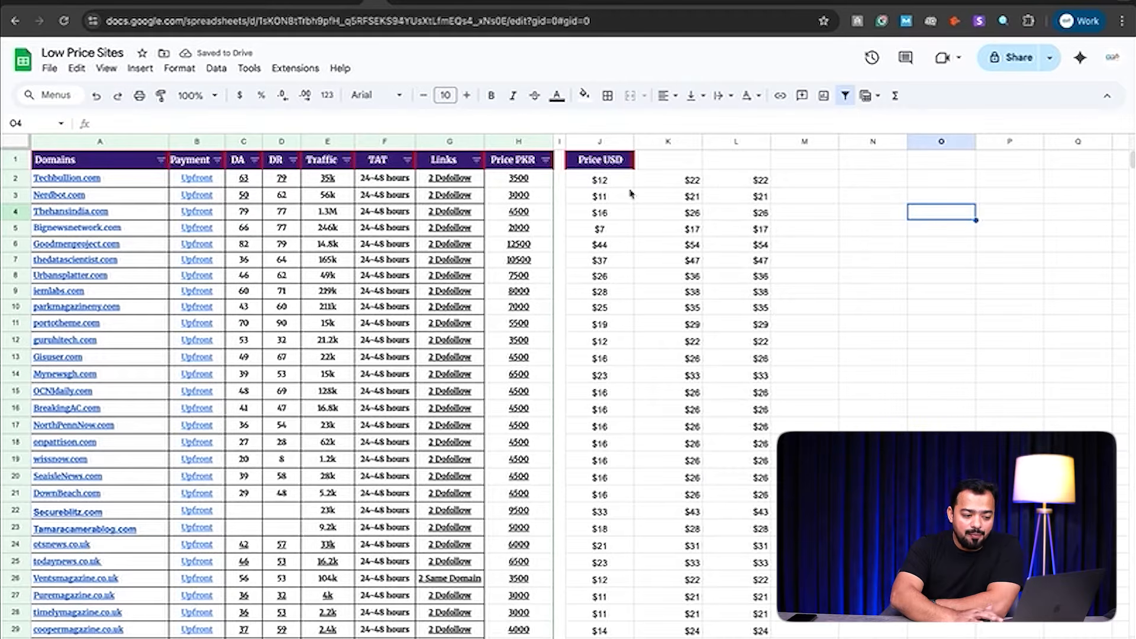
Step: Empty the contents of columns J and K
click(594, 142)
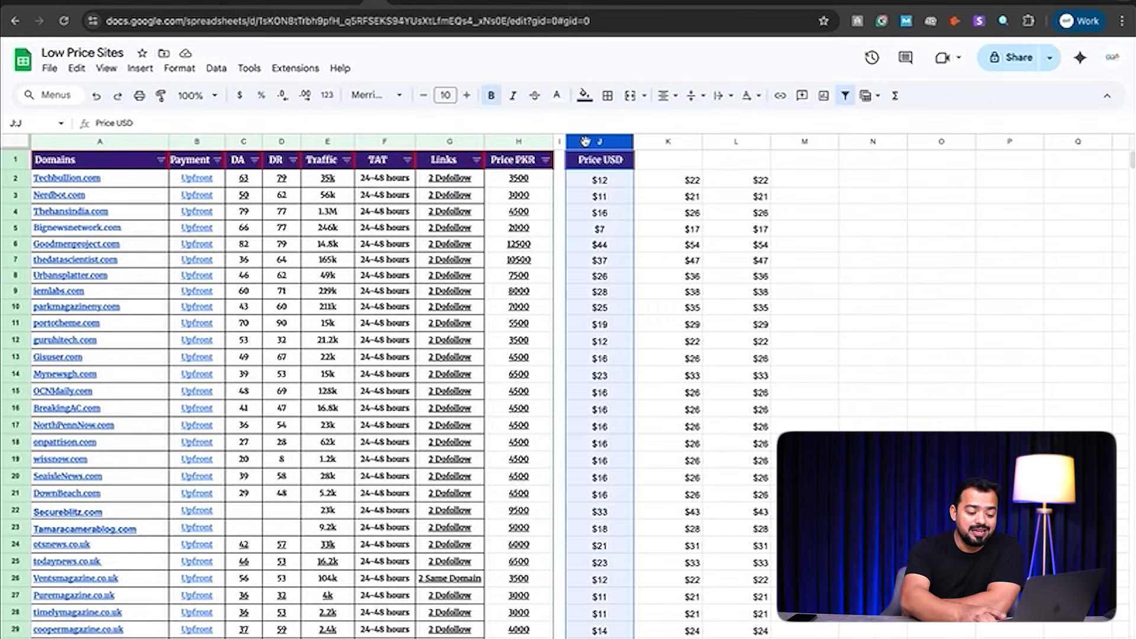
key(Delete)
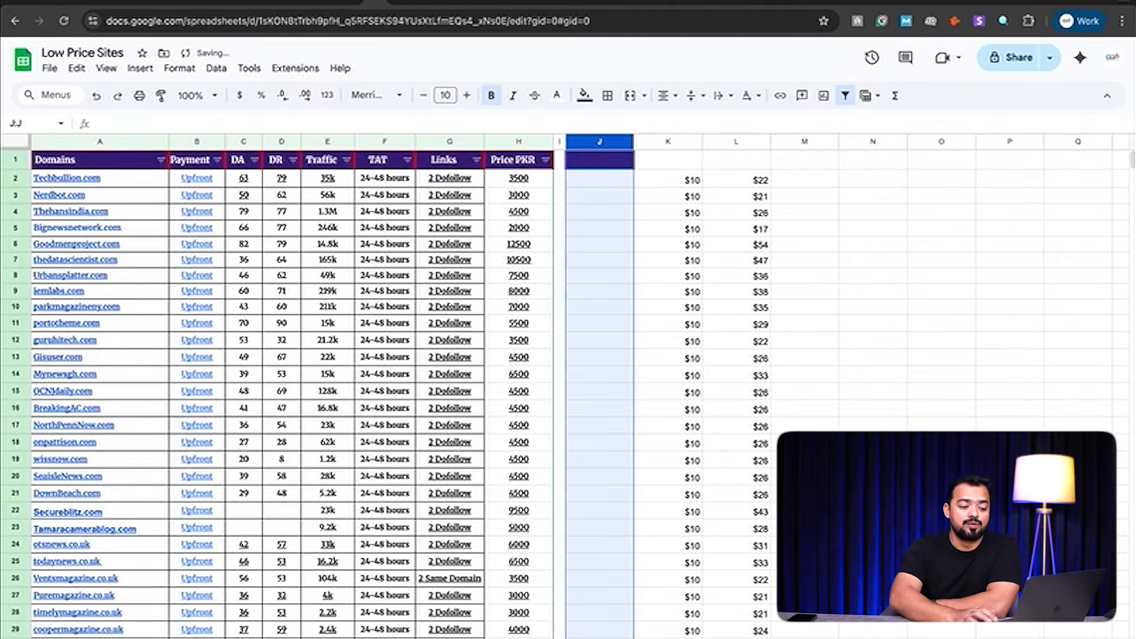
click(668, 142)
key(Delete)
Step: Copy column L's static values into column J, then select header cell J1
click(745, 142)
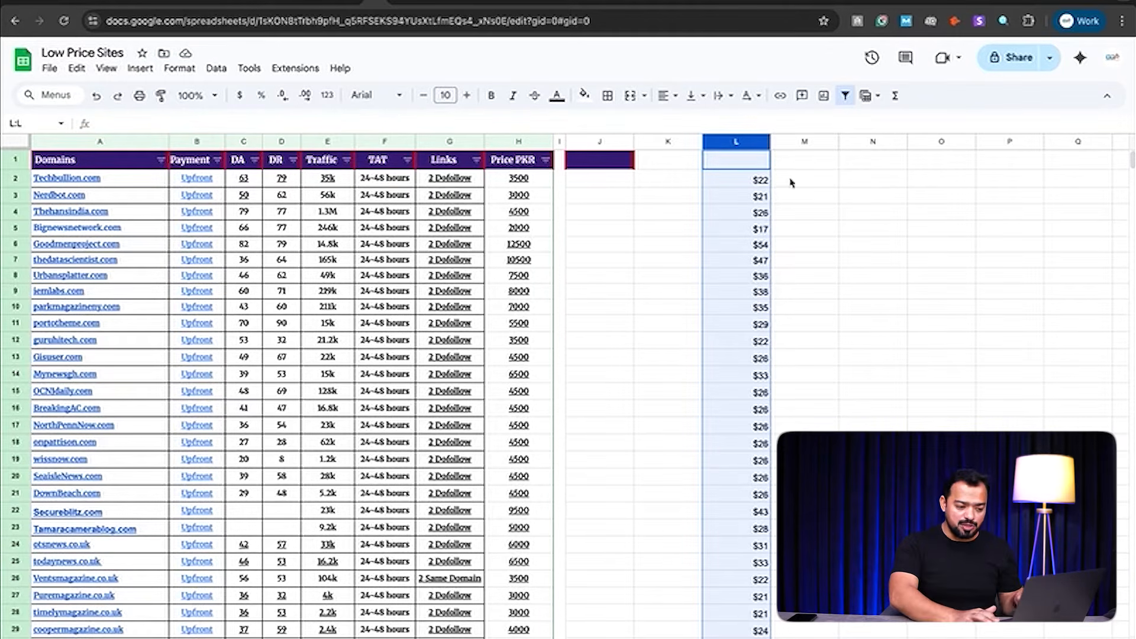
key(super+c)
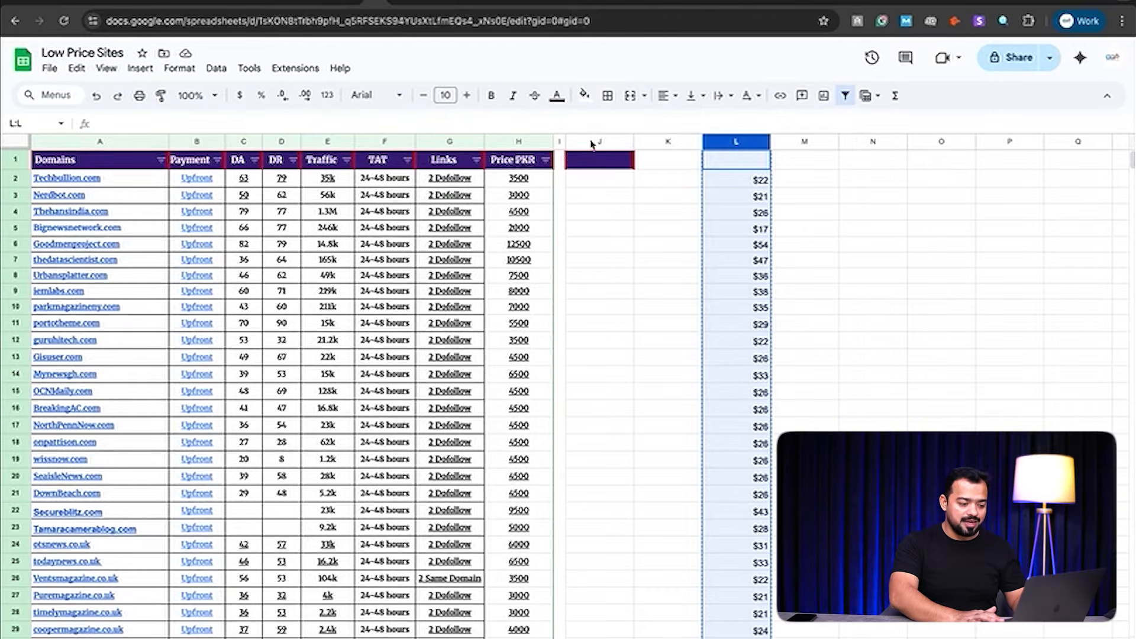
click(590, 142)
key(super+v)
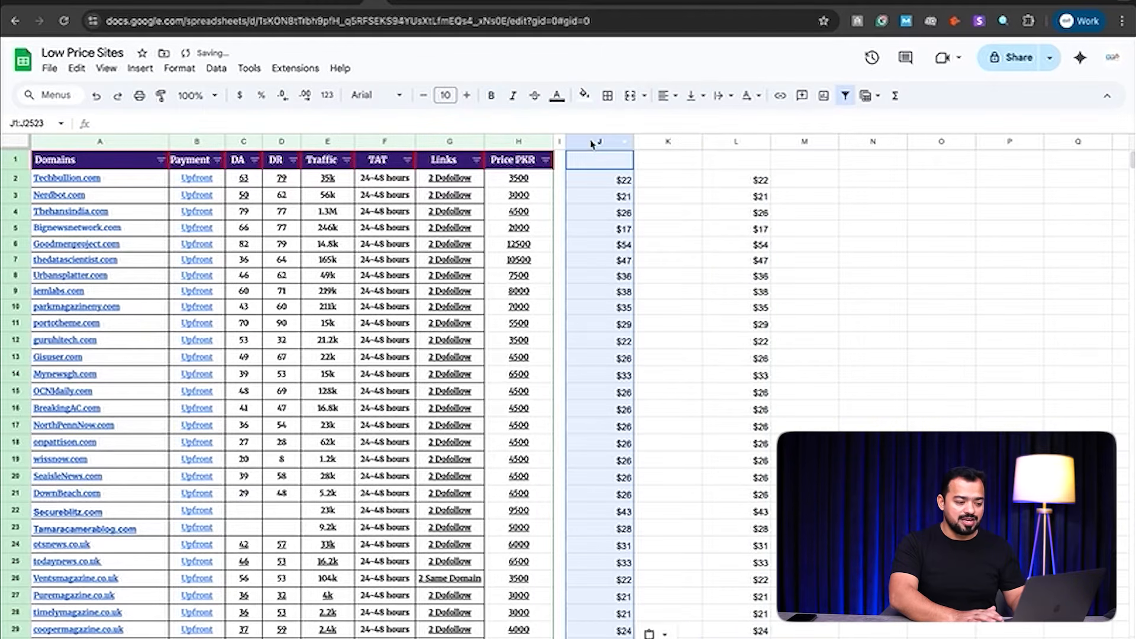
click(672, 195)
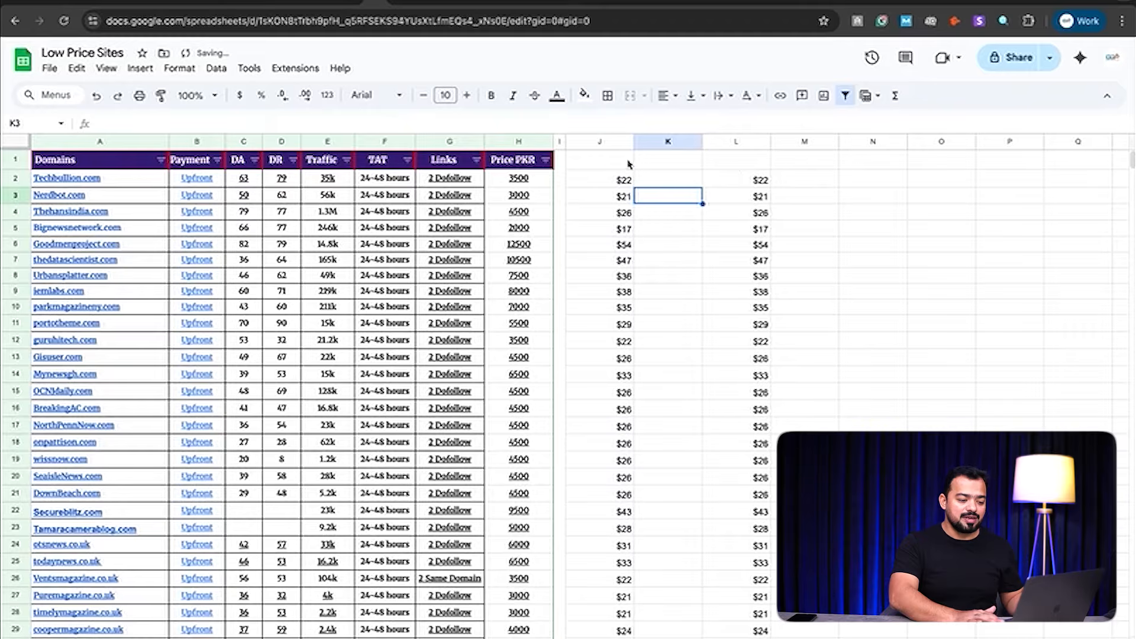
click(618, 165)
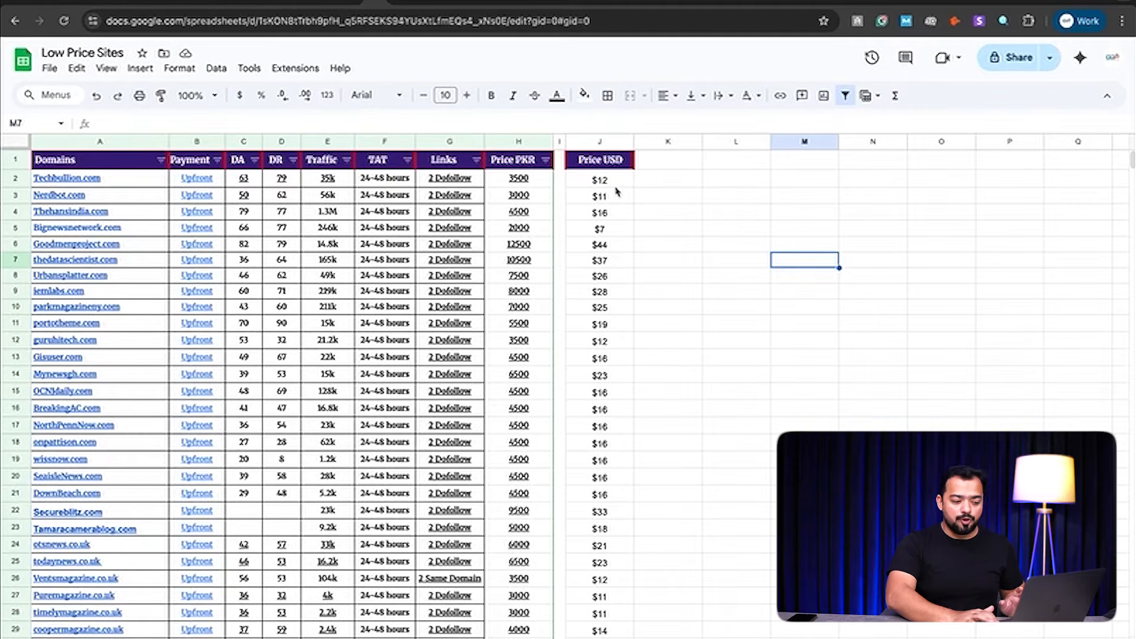
Step: Enter =J2+10 in K2 and autofill it down column K, e.g. $22 beside $12
click(672, 184)
text(=)
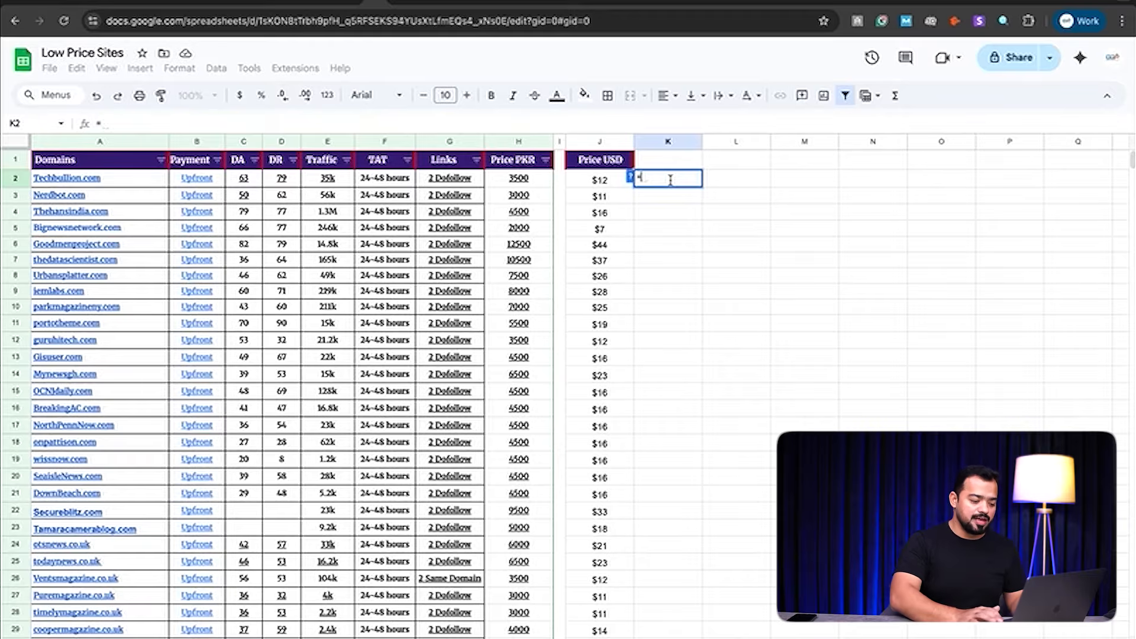
click(611, 183)
text(+10)
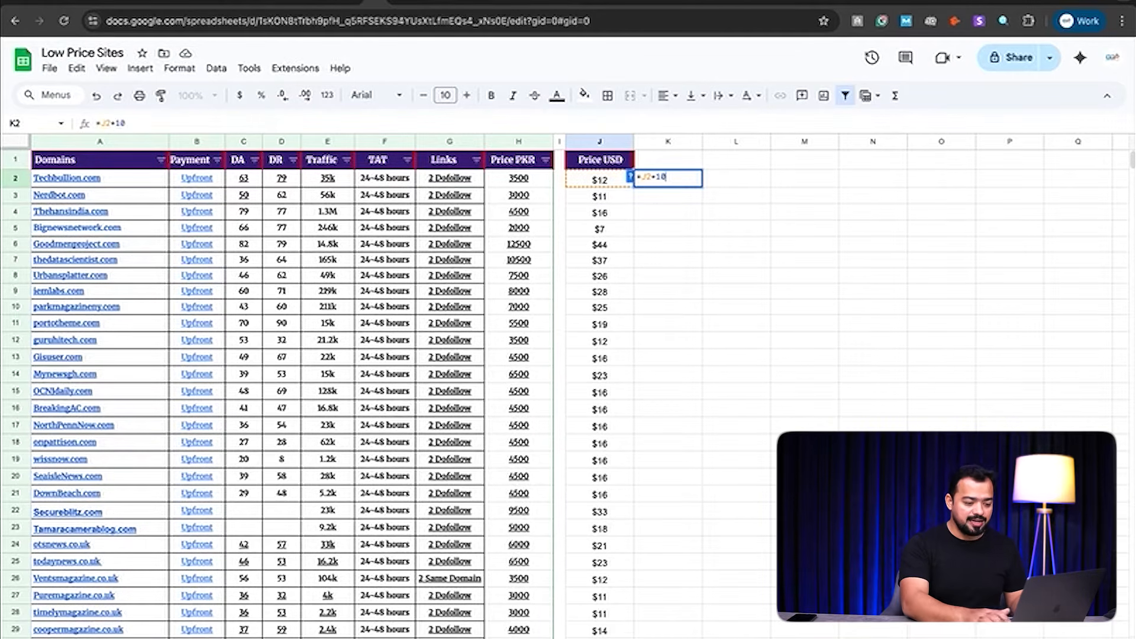
key(Return)
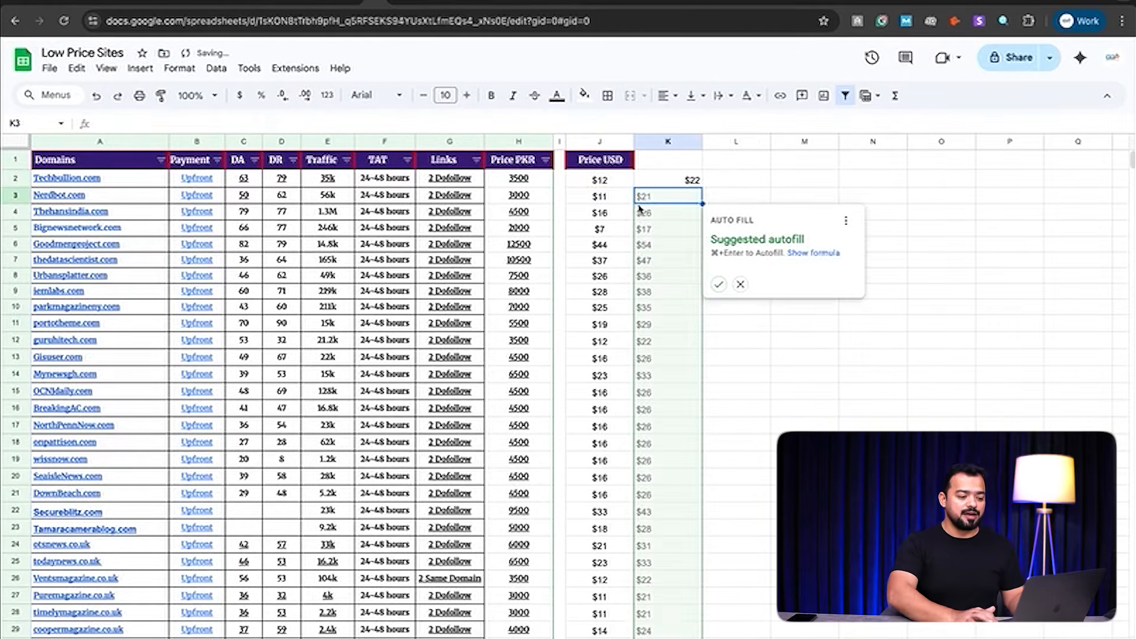
click(718, 284)
click(911, 380)
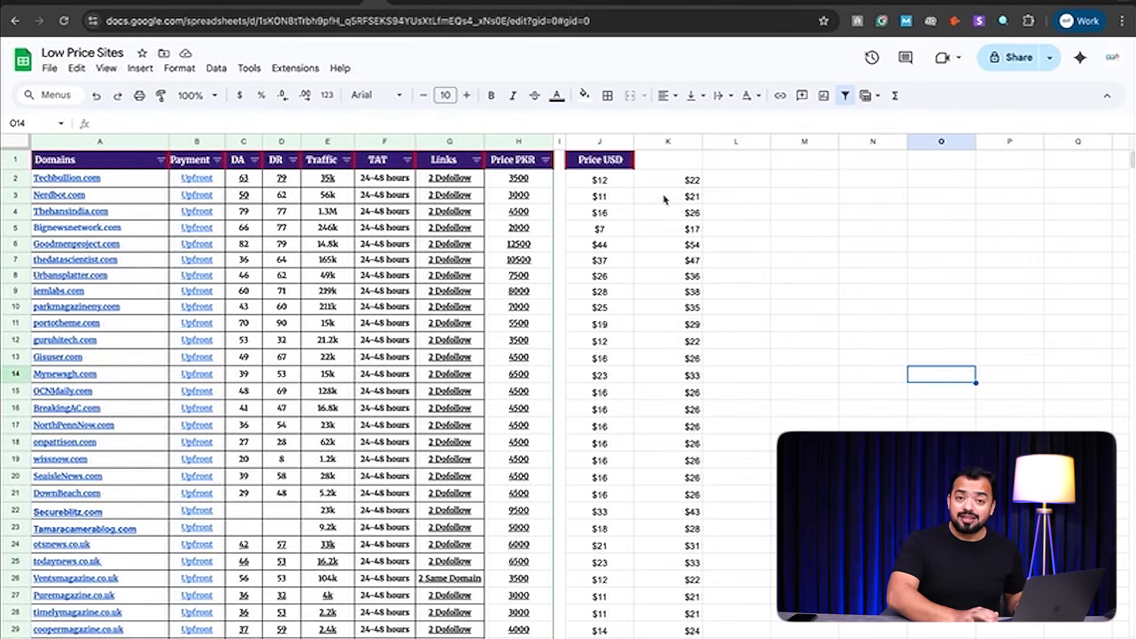
click(737, 185)
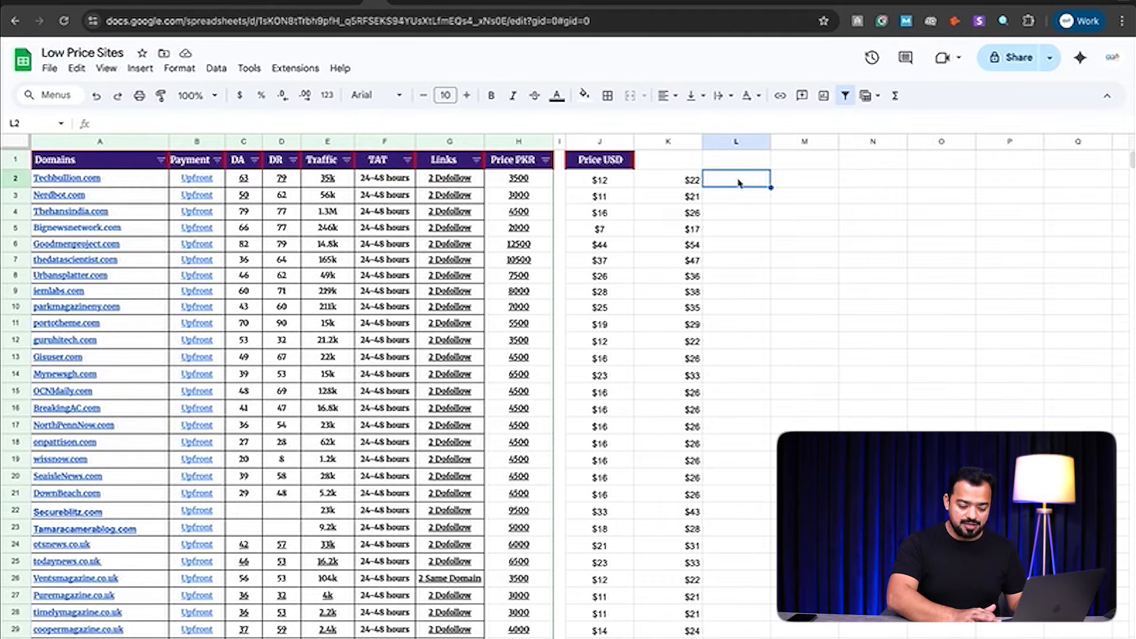
Step: Enter =K2+0.25*K2 in L2 and autofill the 25% markup, giving $28 beside $22
text(=)
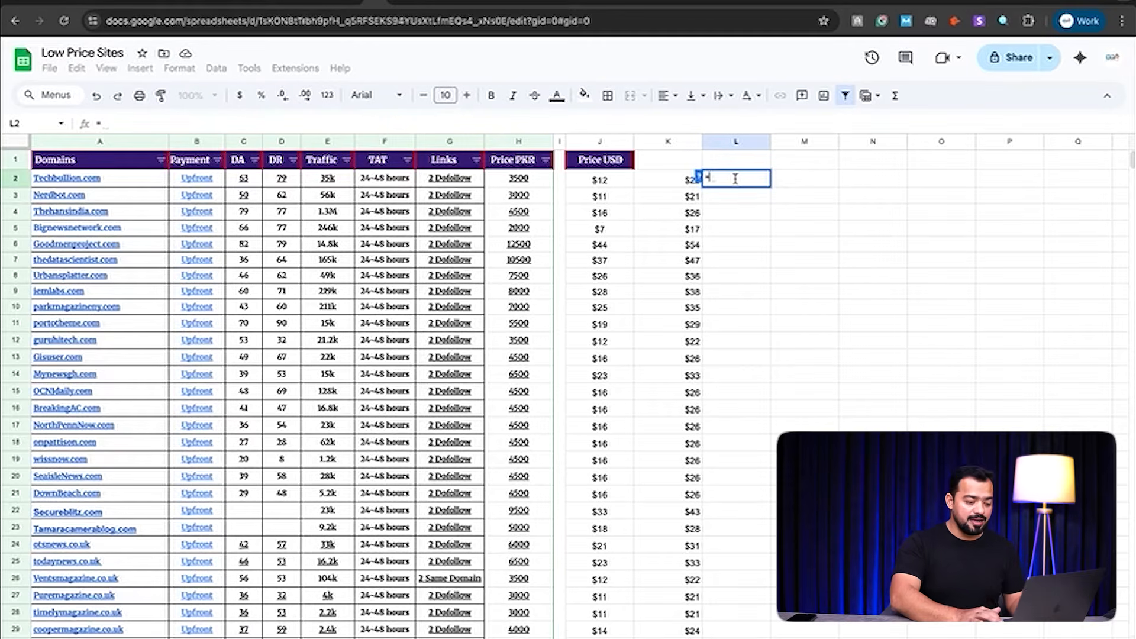
click(676, 186)
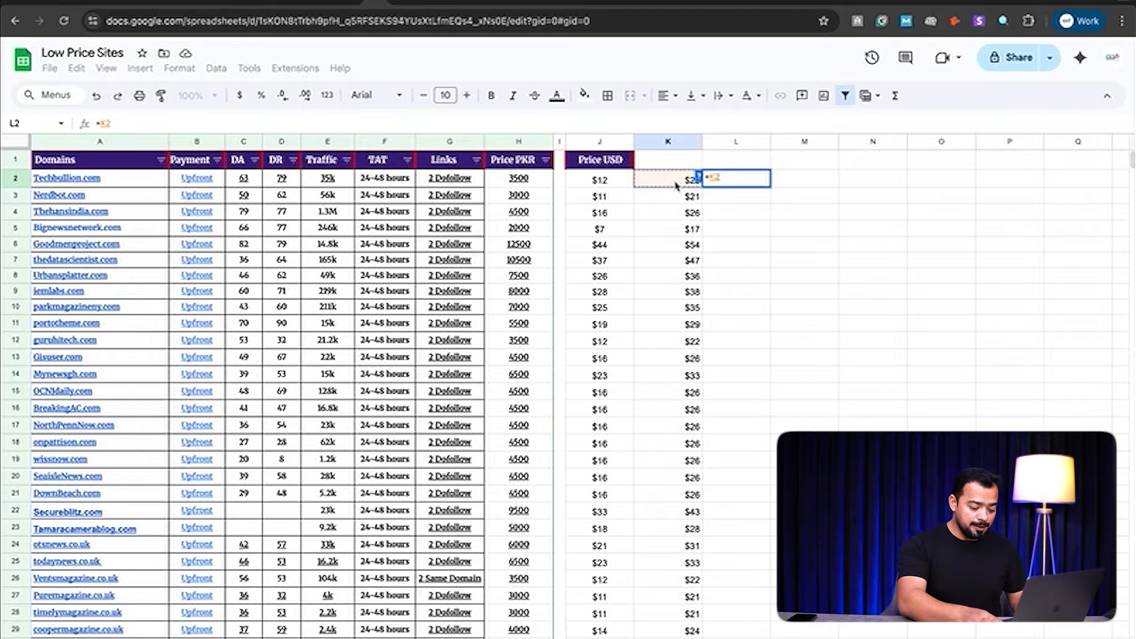
text(*)
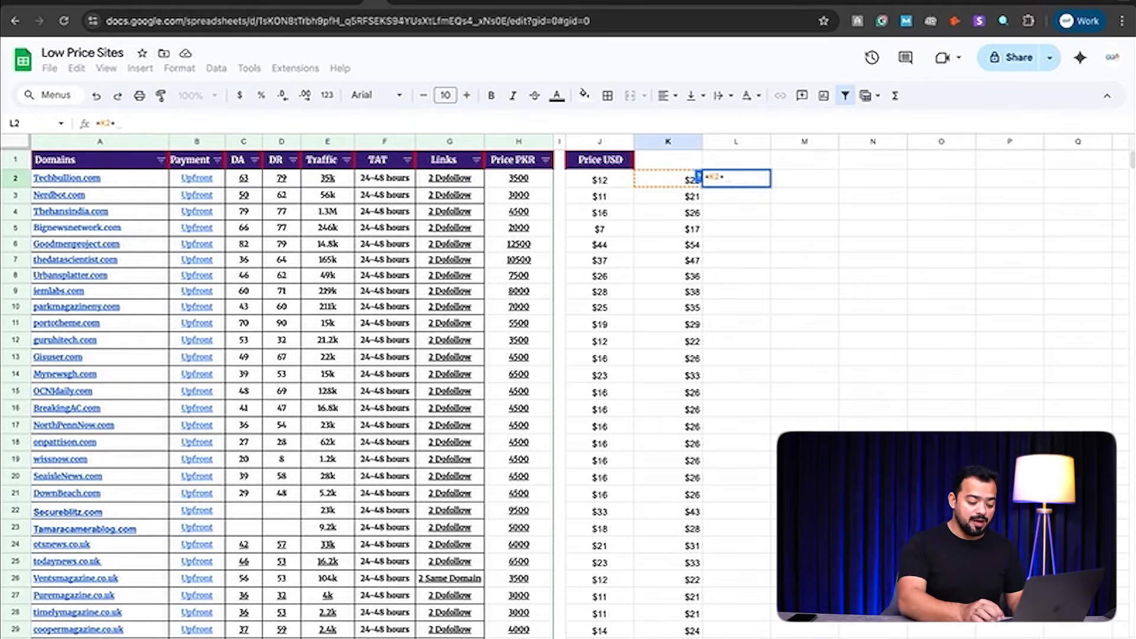
text(8)
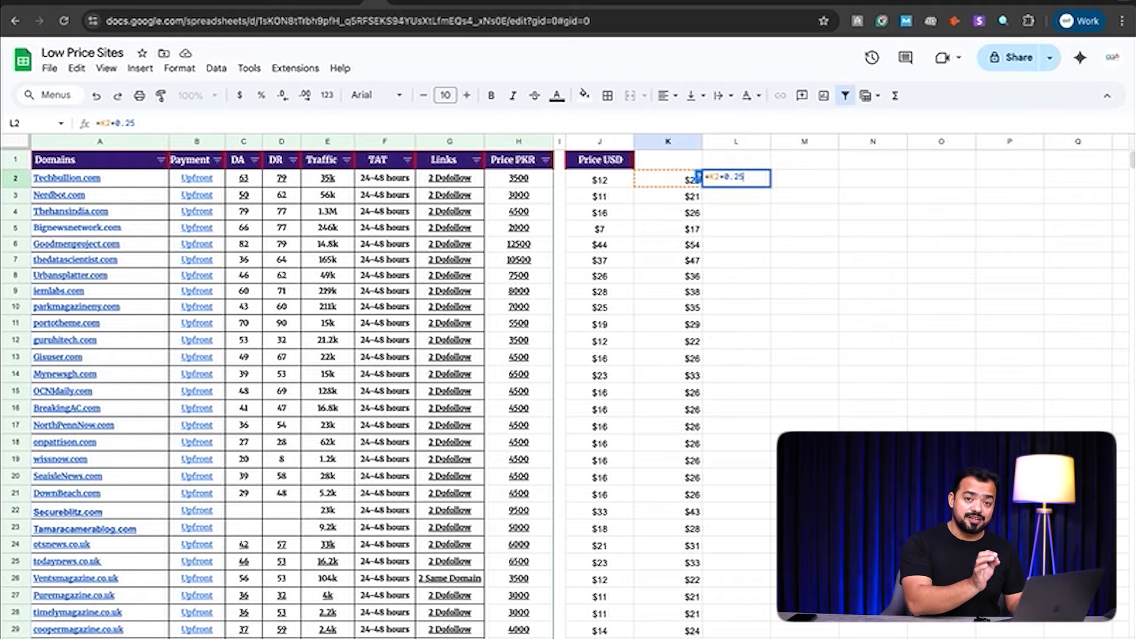
text(.25*)
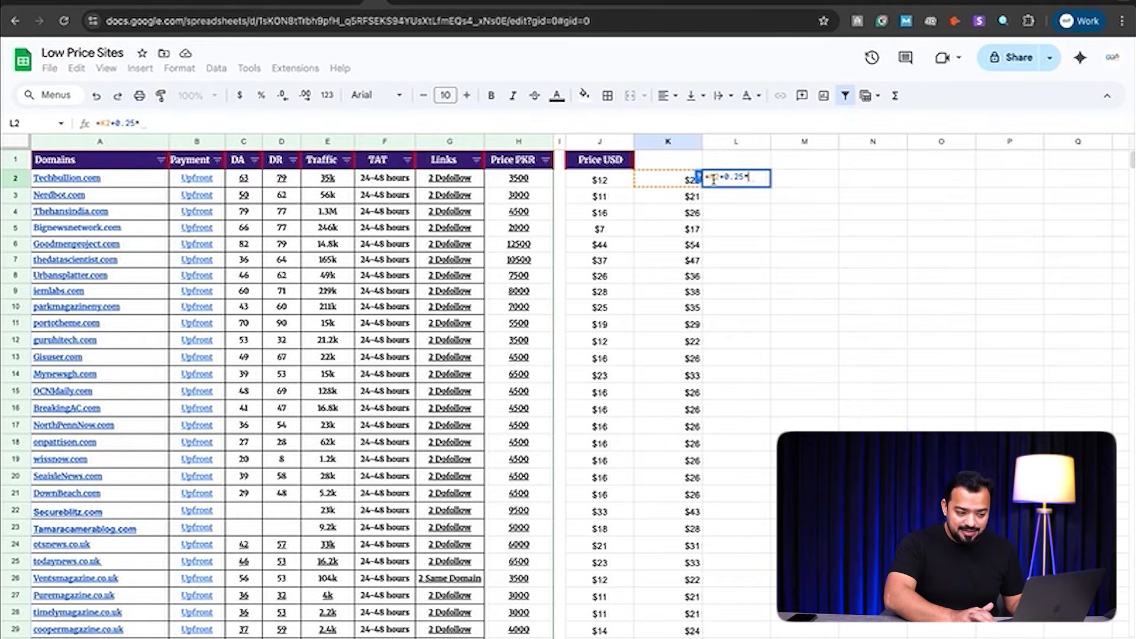
click(673, 183)
key(Return)
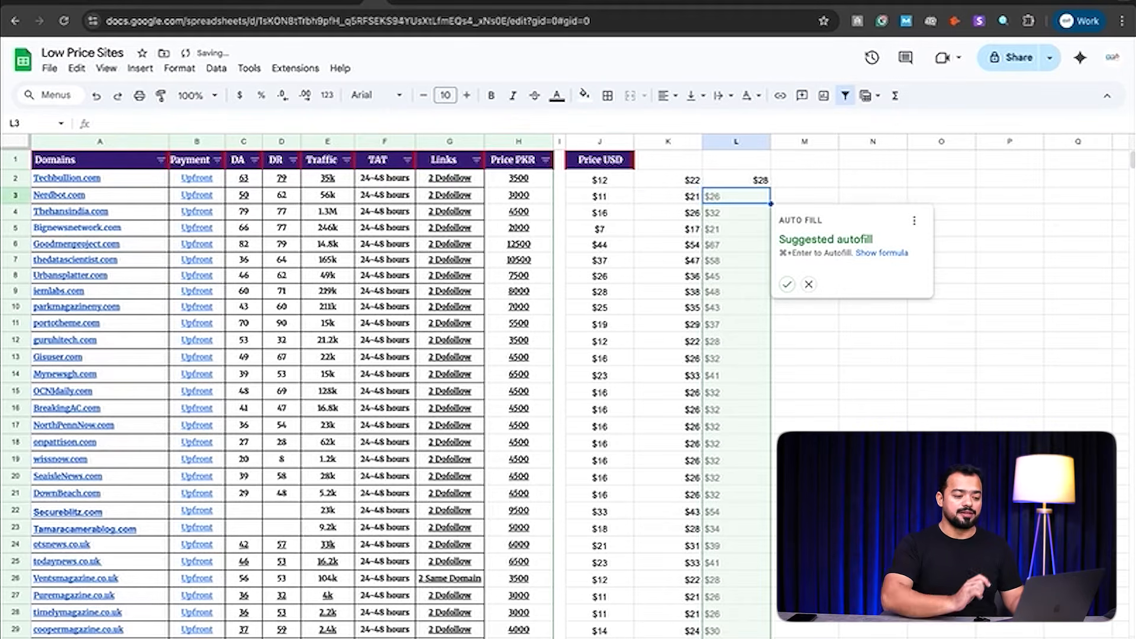
click(787, 284)
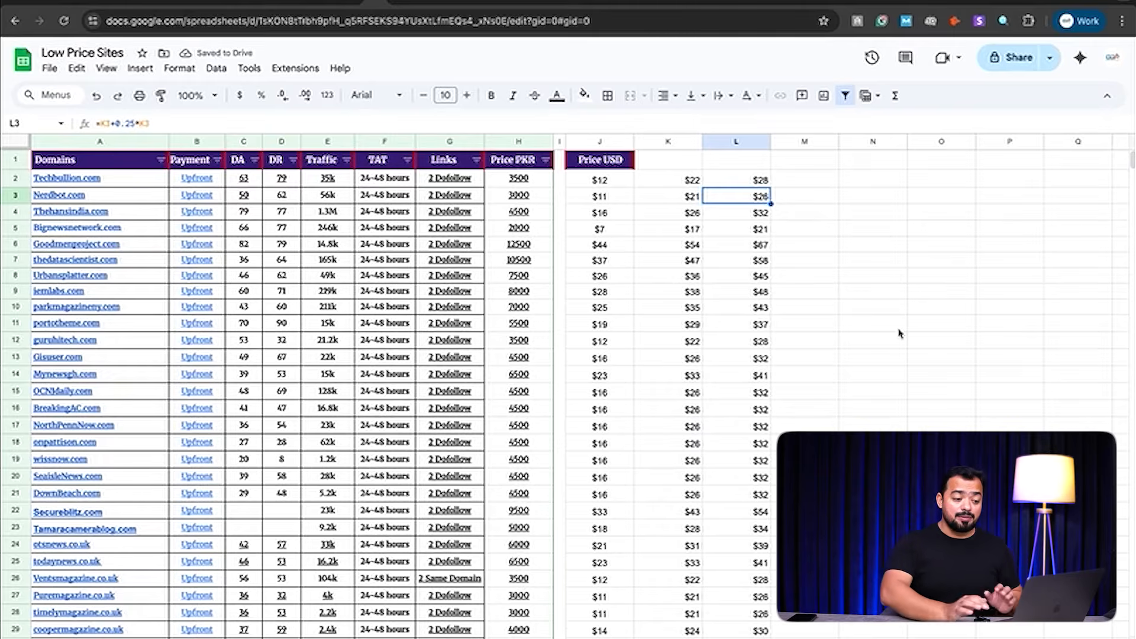
click(753, 183)
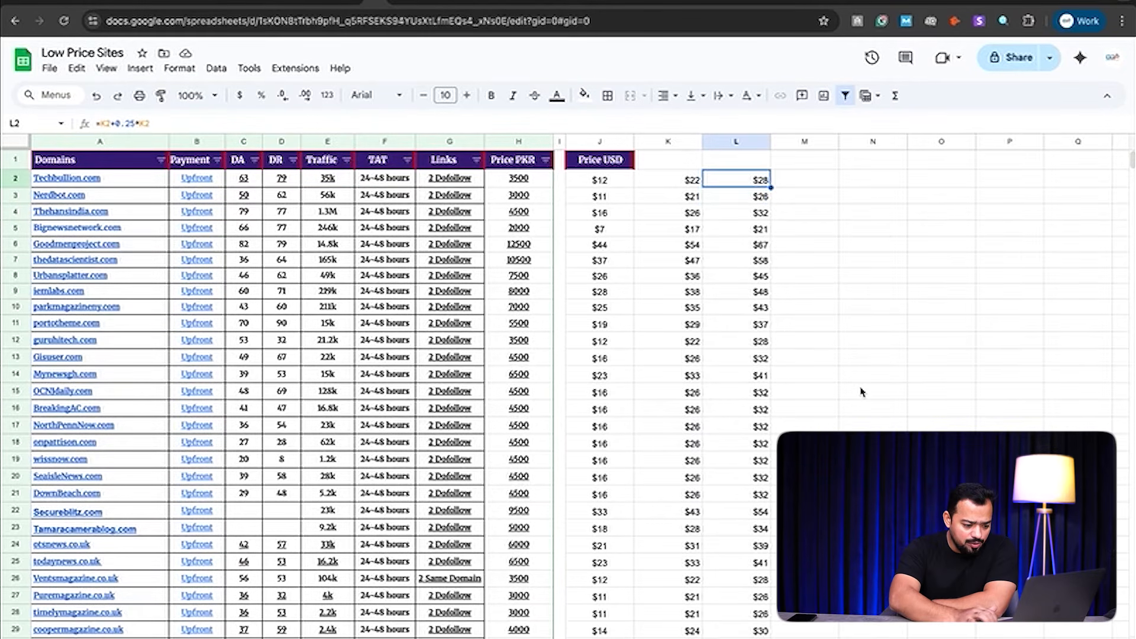
scroll(861, 392, down, 7)
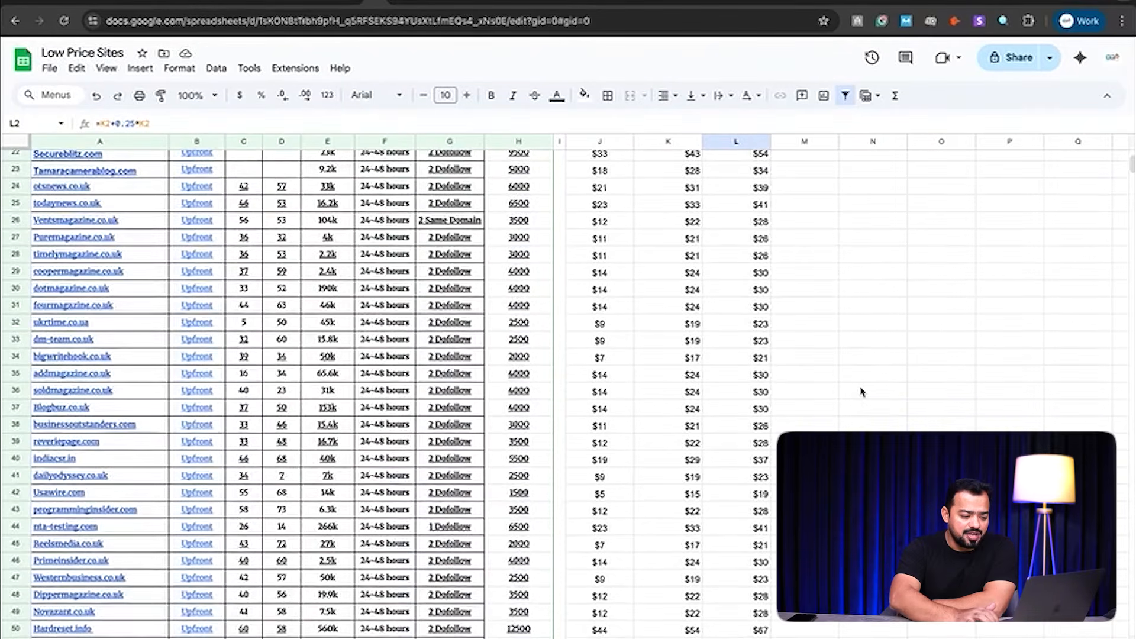
click(748, 294)
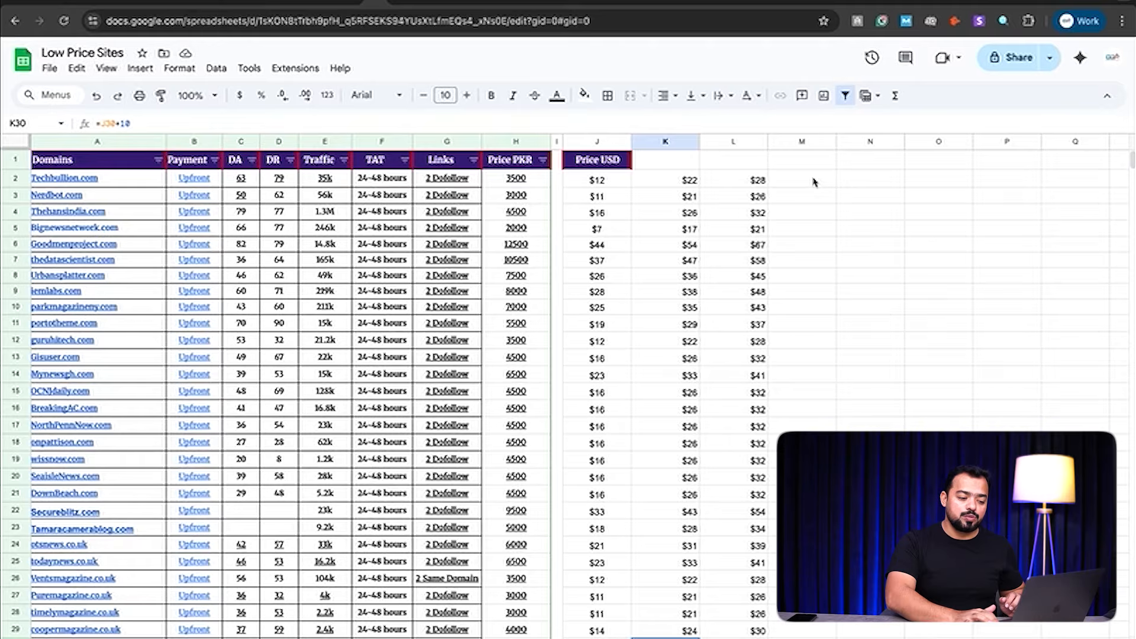
Step: Clear the existing 25% markup values from column L
click(735, 142)
key(Delete)
click(825, 234)
Step: Enter =K2+0.15*K2 in L2 and autofill it down, giving $26 beside $22
click(739, 179)
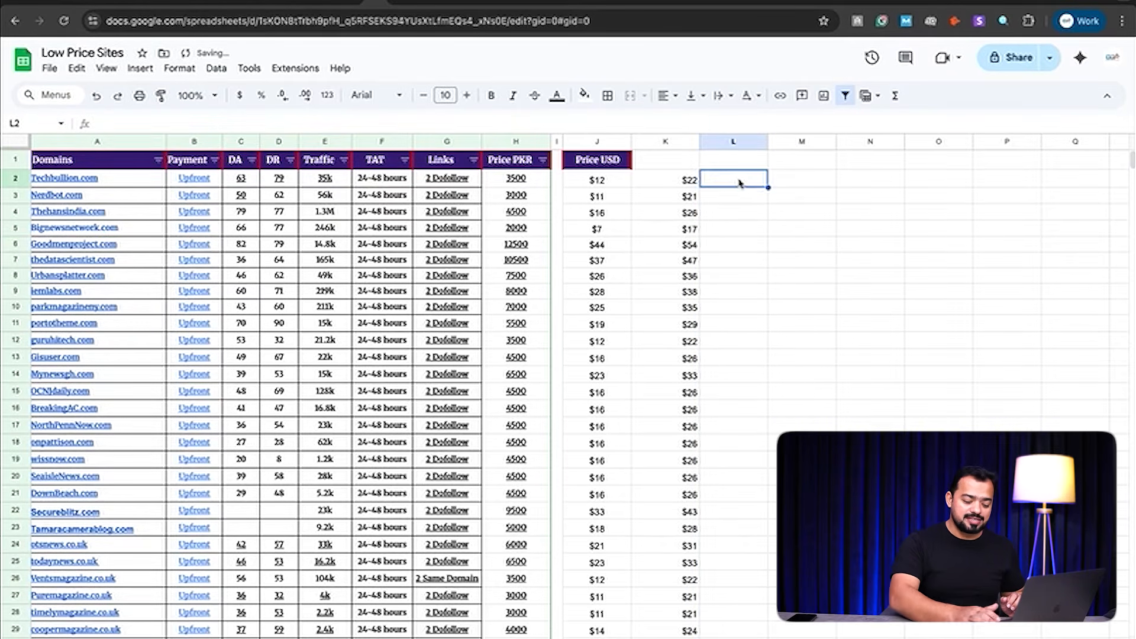
text(=)
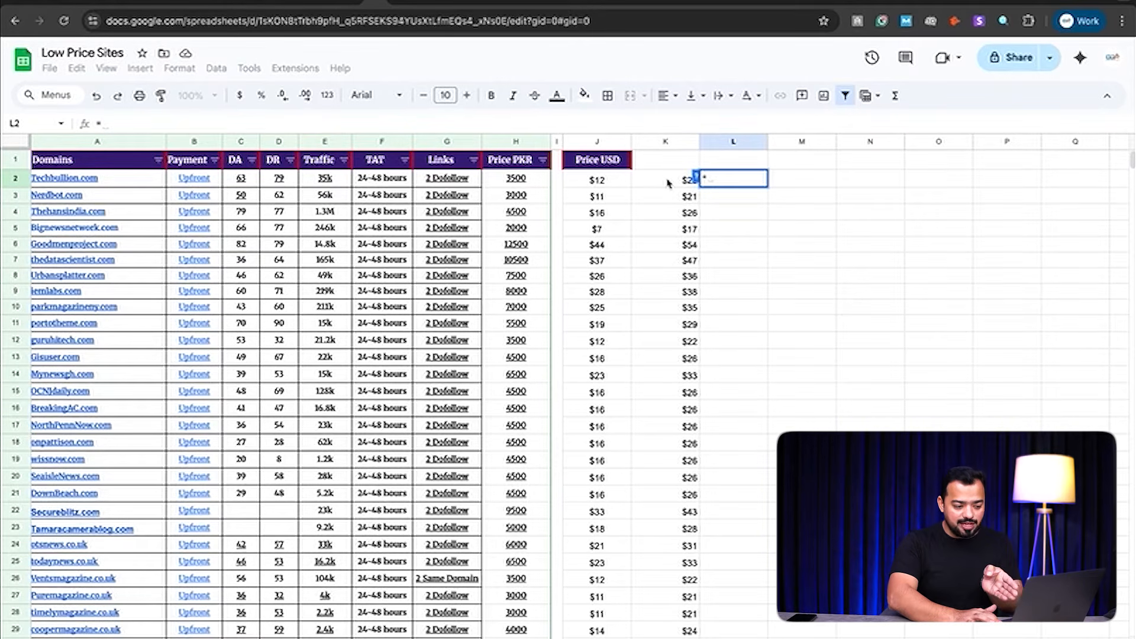
click(673, 179)
text(+)
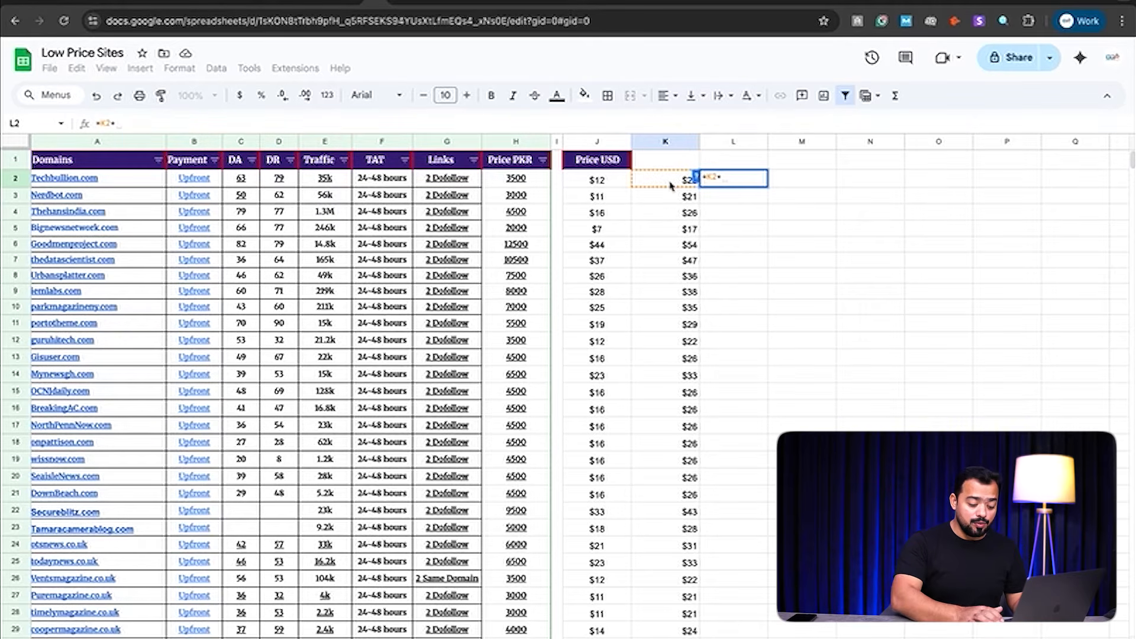
text(8)
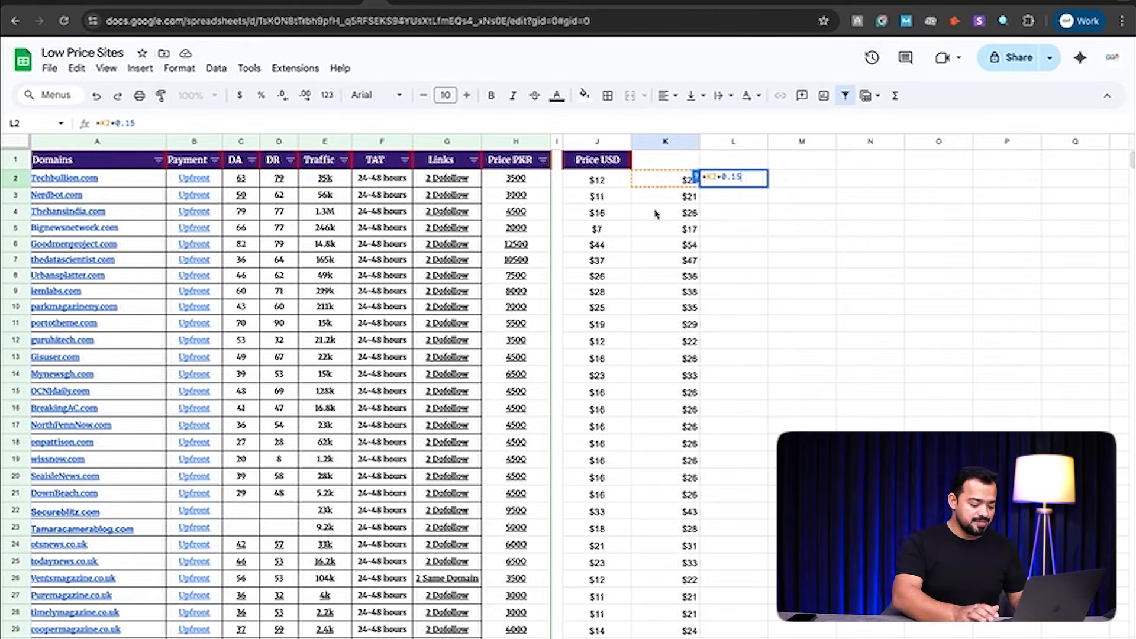
text(*)
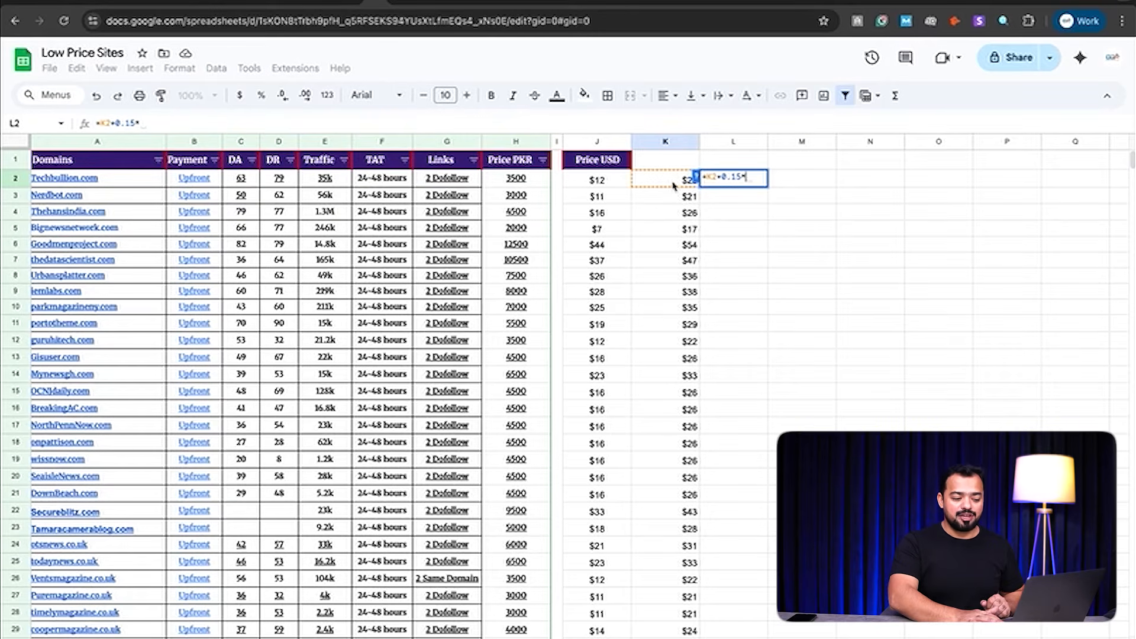
click(673, 181)
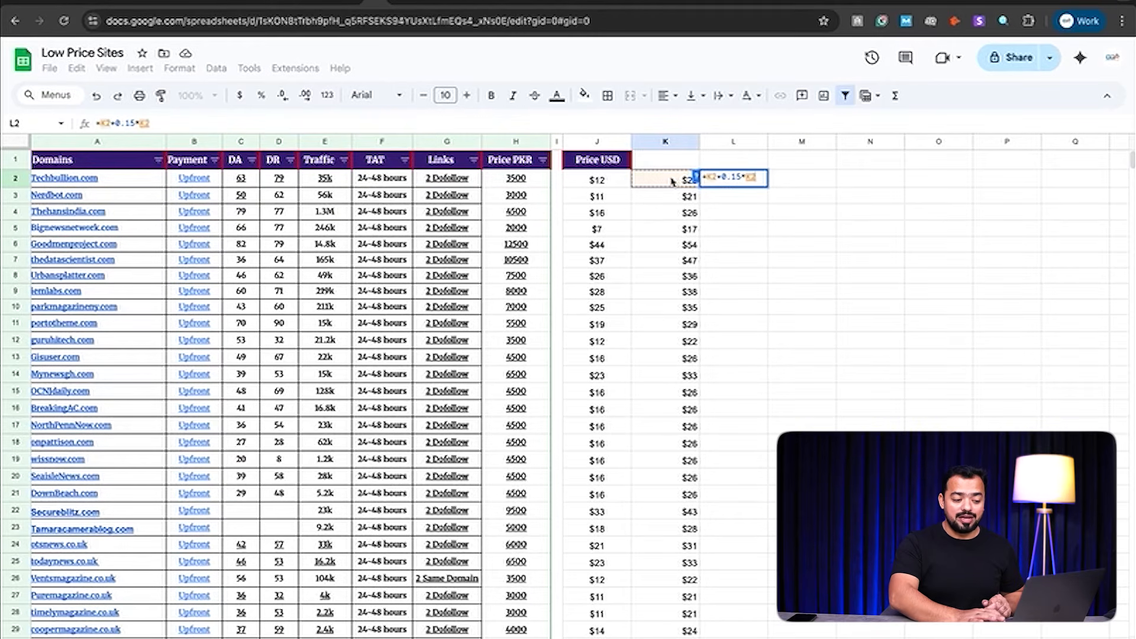
key(Return)
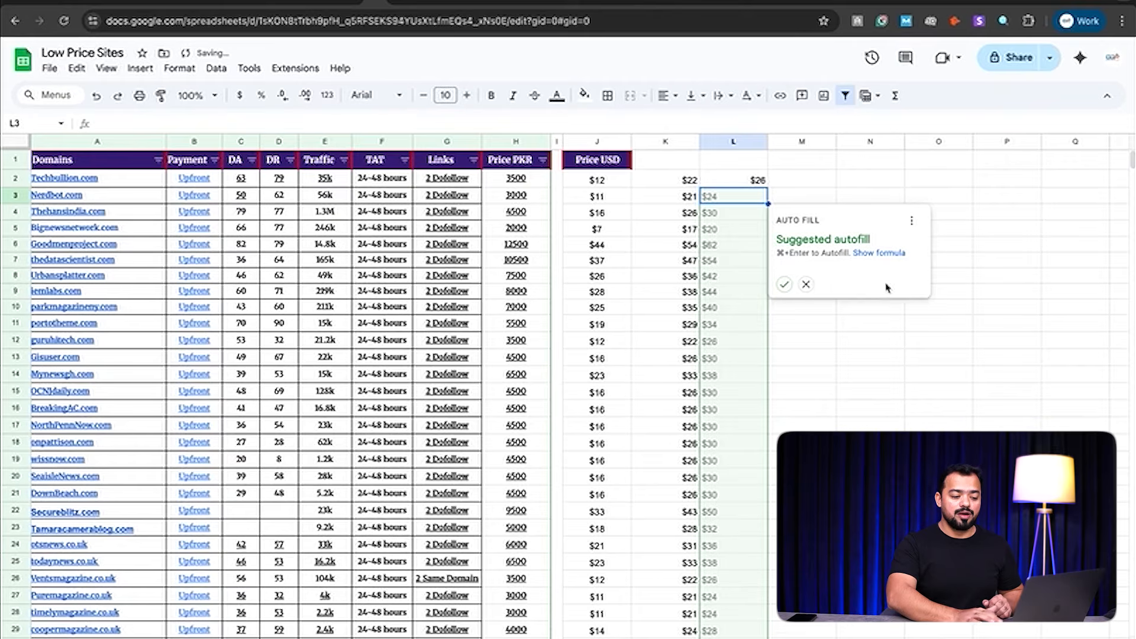
click(785, 286)
click(939, 392)
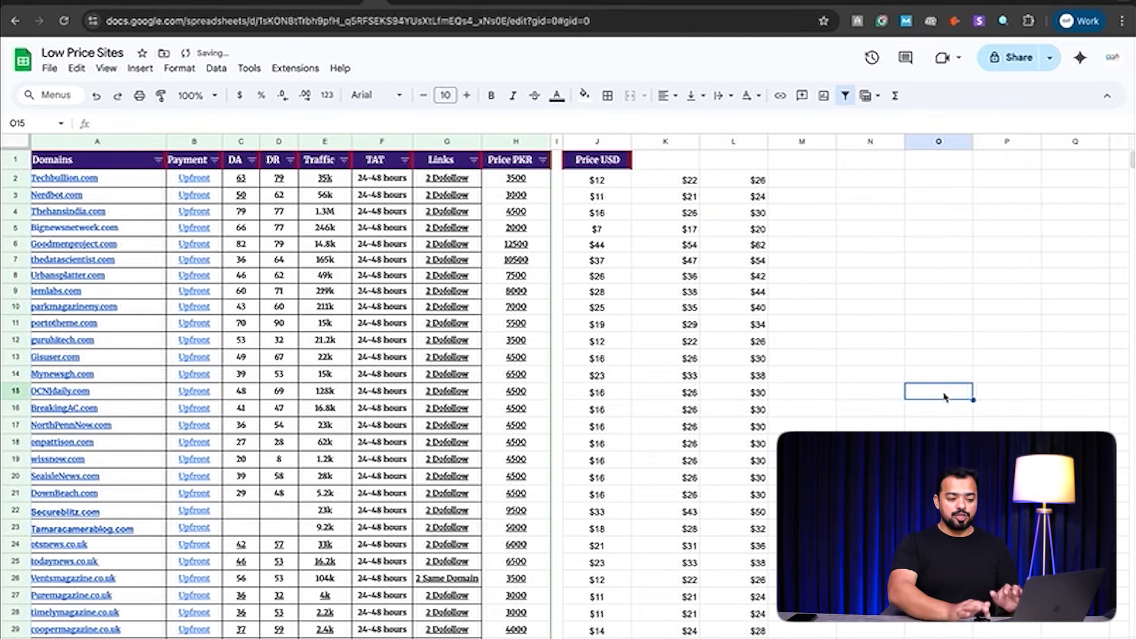